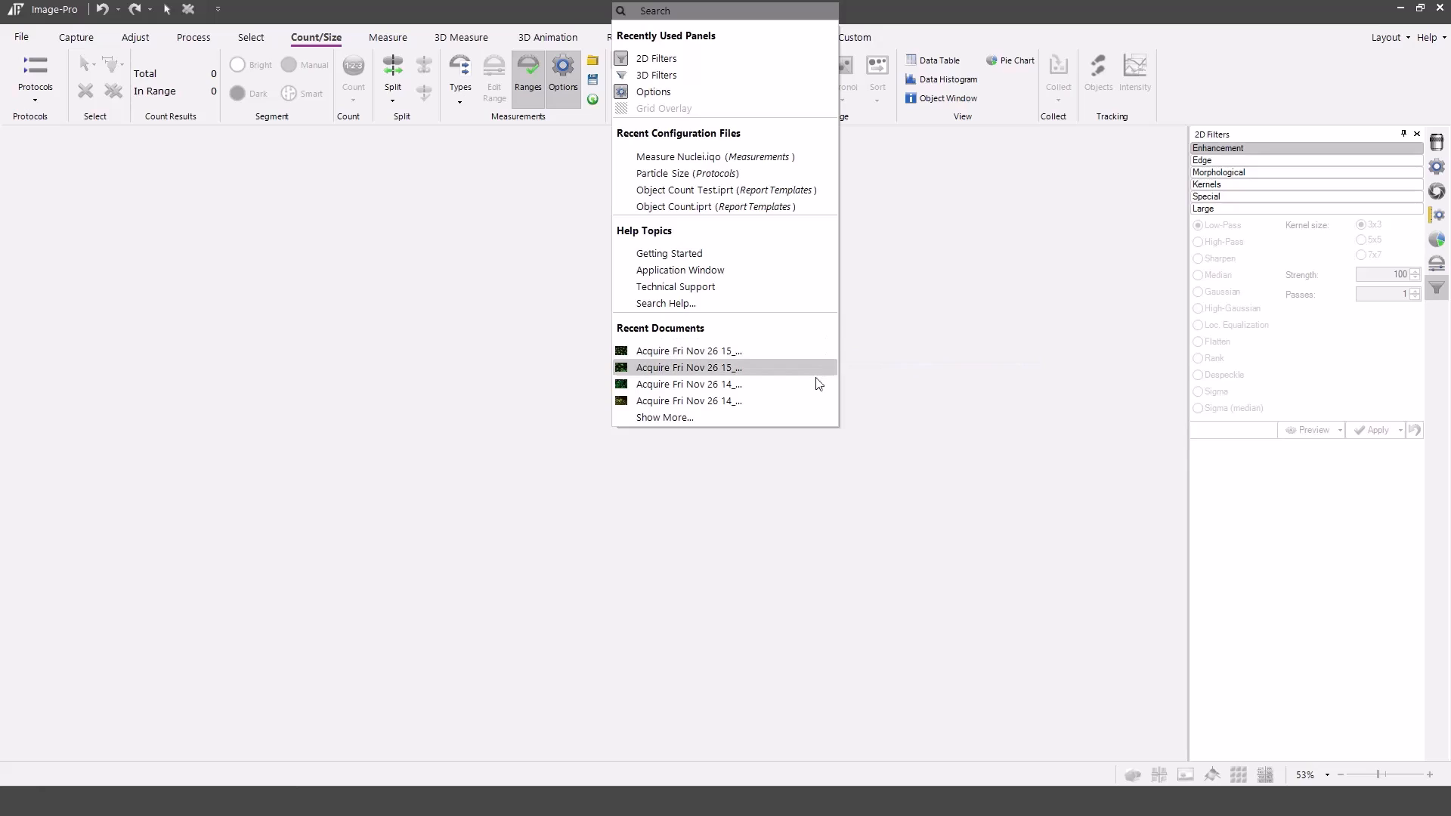
Step: Browse the full list of recently opened documents, and return to the workspace without opening any
{"action": "left_click", "coordinate": [662, 418]}
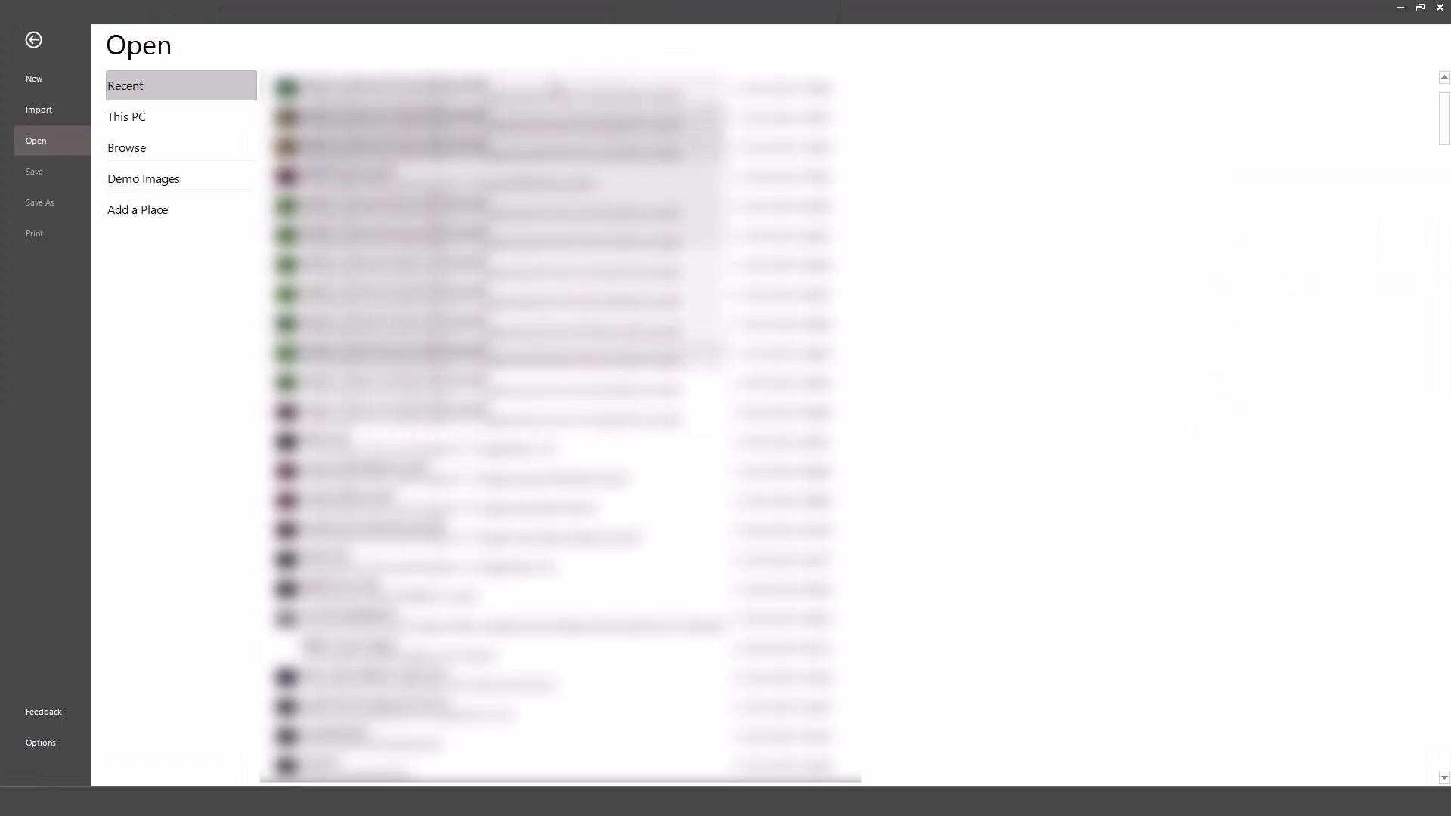
{"action": "scroll", "coordinate": [582, 597], "scroll_direction": "down", "scroll_amount": 4}
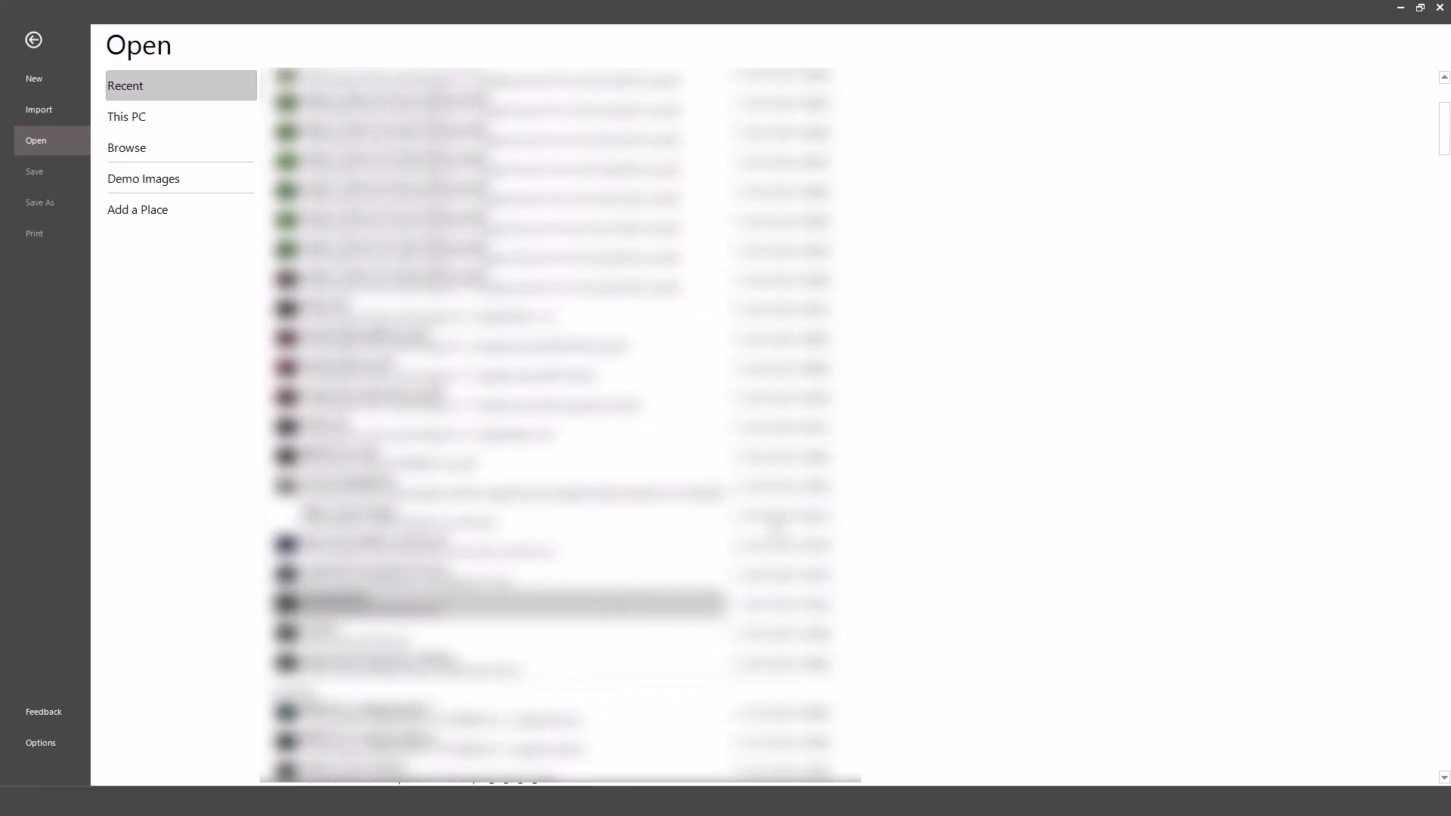
{"action": "left_click", "coordinate": [34, 35]}
Step: Search for "sk" and open the recent image SK8K18 Cells.ome.tiff
{"action": "left_click", "coordinate": [715, 13]}
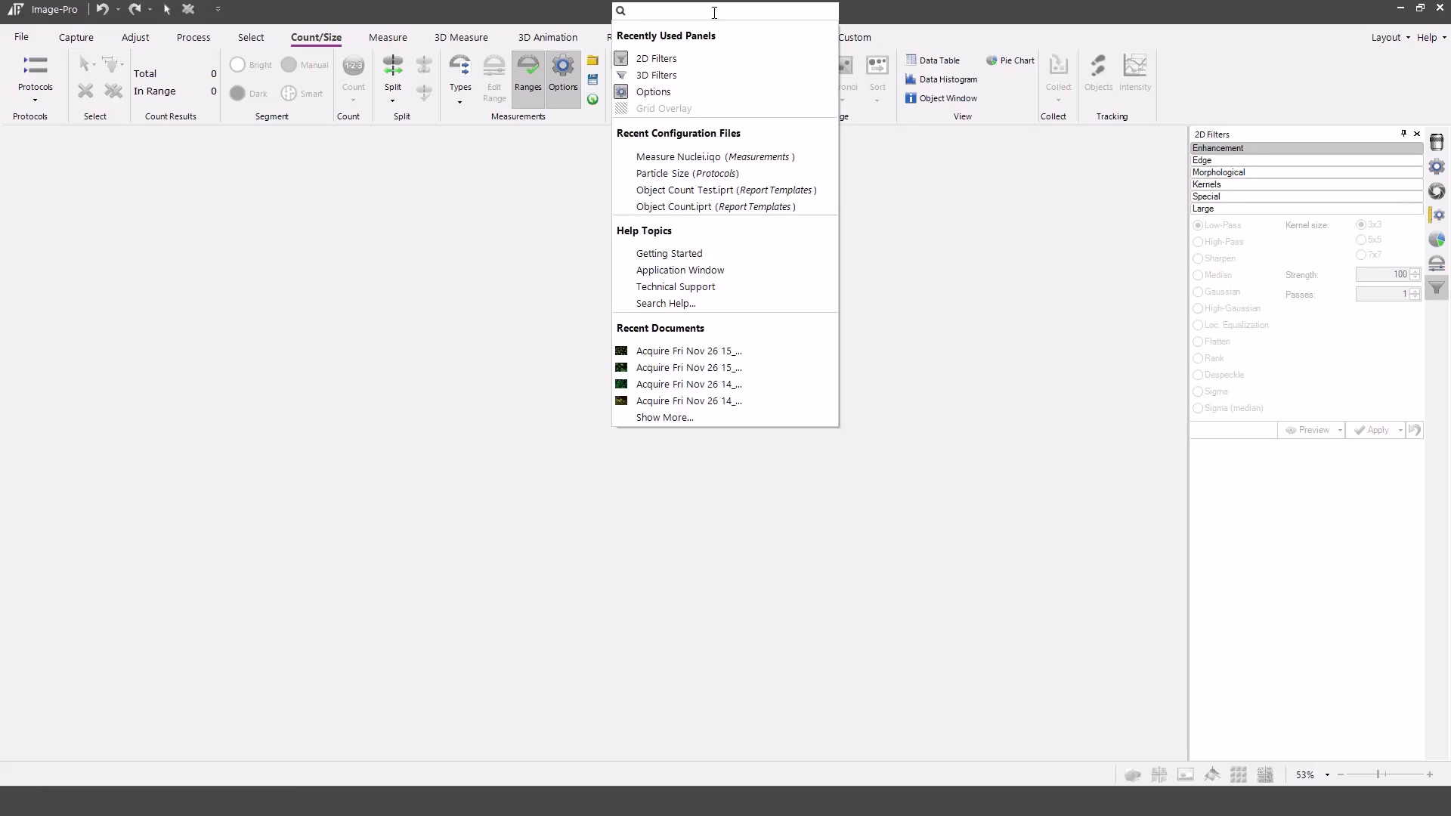
{"action": "type", "text": "sk"}
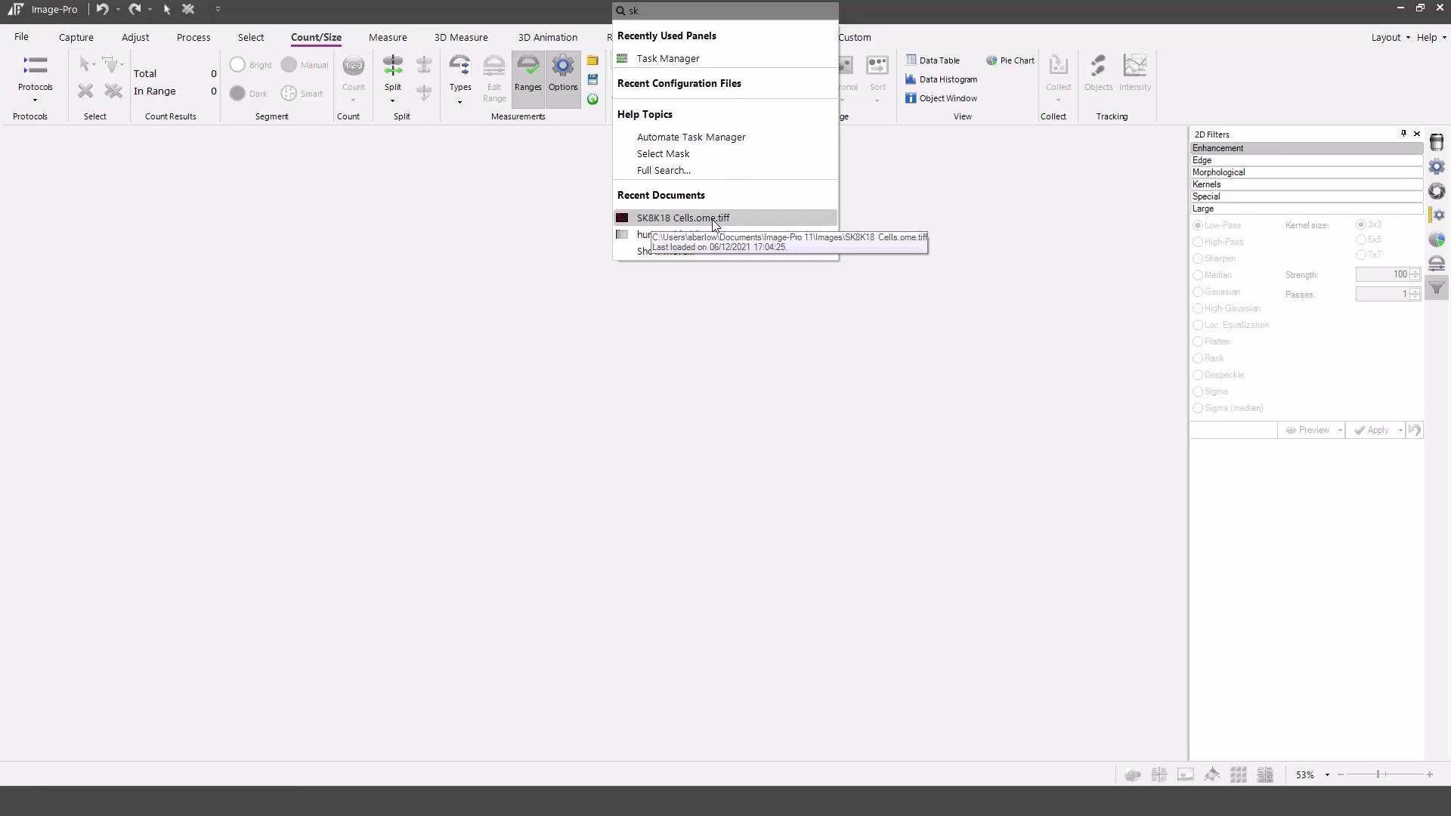
{"action": "left_click", "coordinate": [801, 219]}
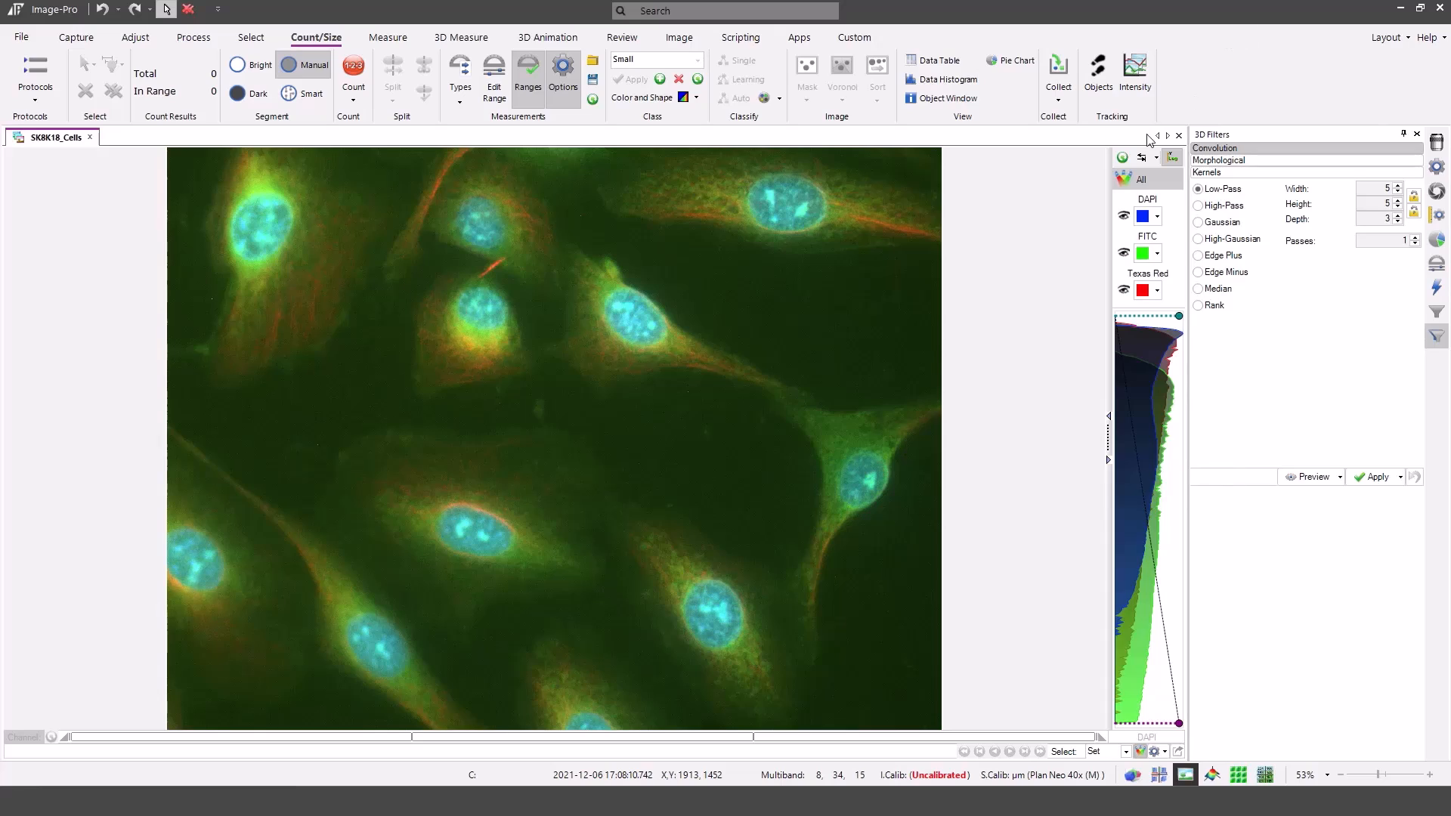
Step: Search for "au" and open the AutoQuant Deconvolution tool for the cell image
{"action": "left_click", "coordinate": [762, 11]}
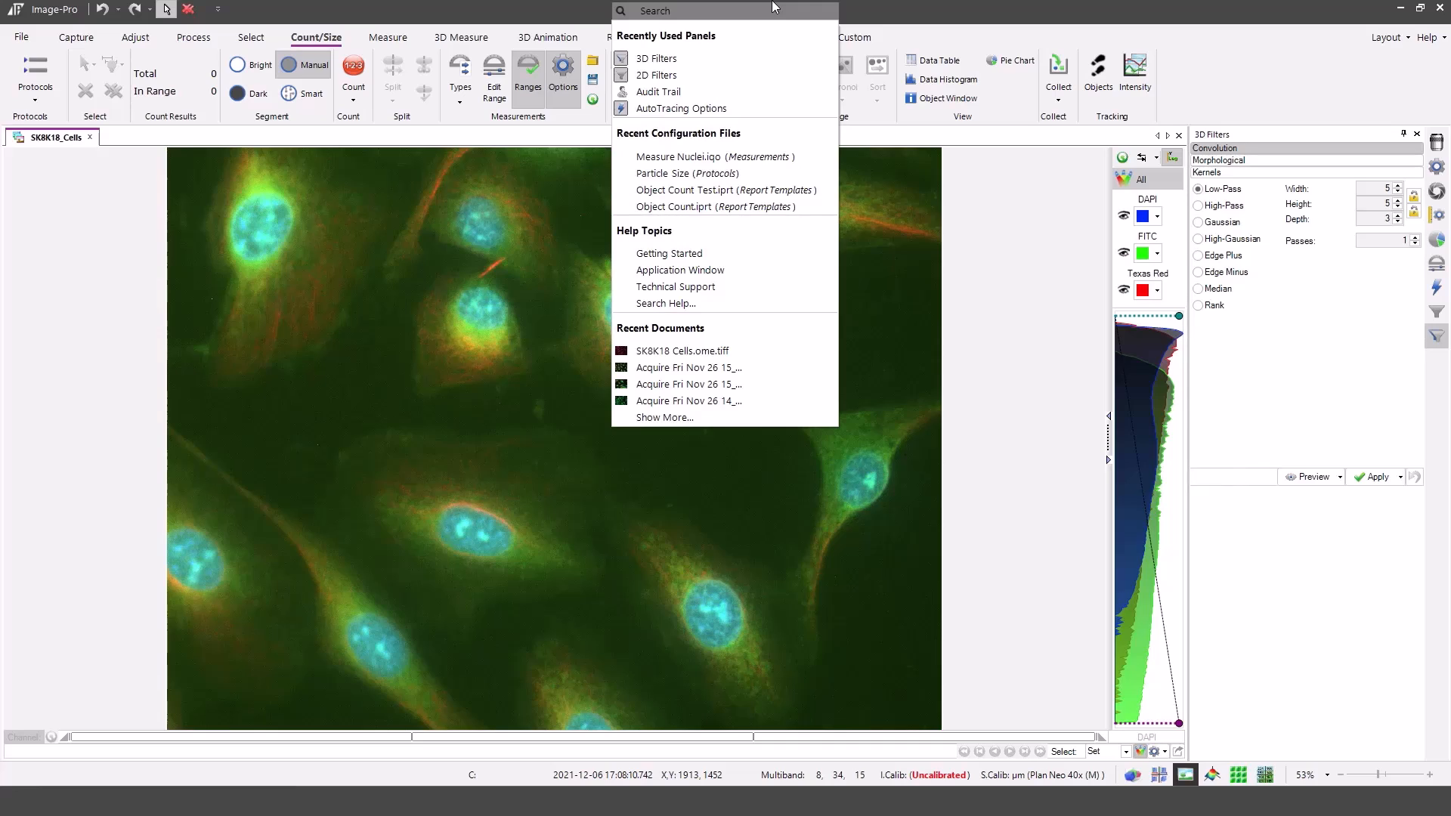
{"action": "type", "text": "au"}
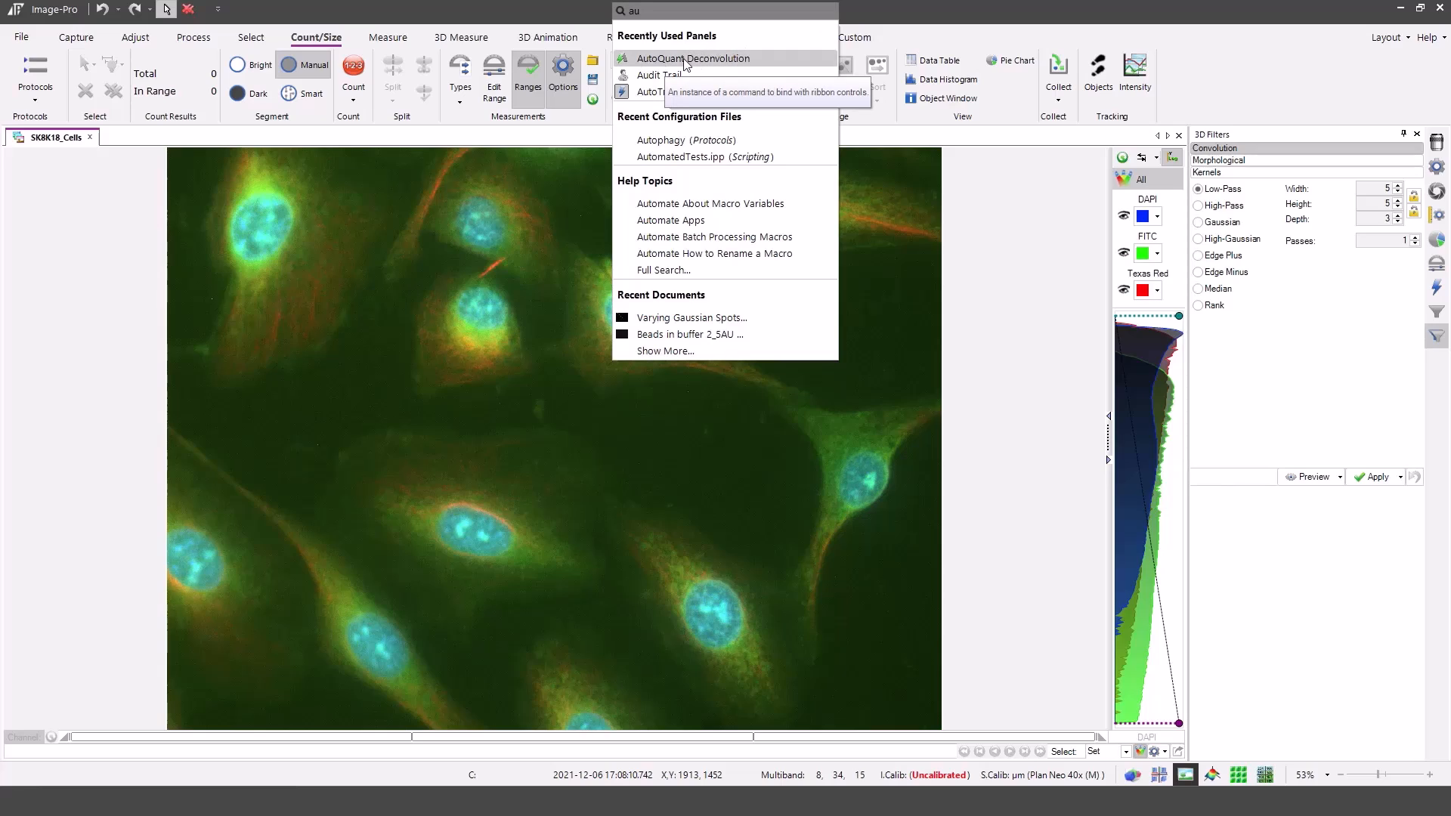
{"action": "left_click", "coordinate": [721, 61]}
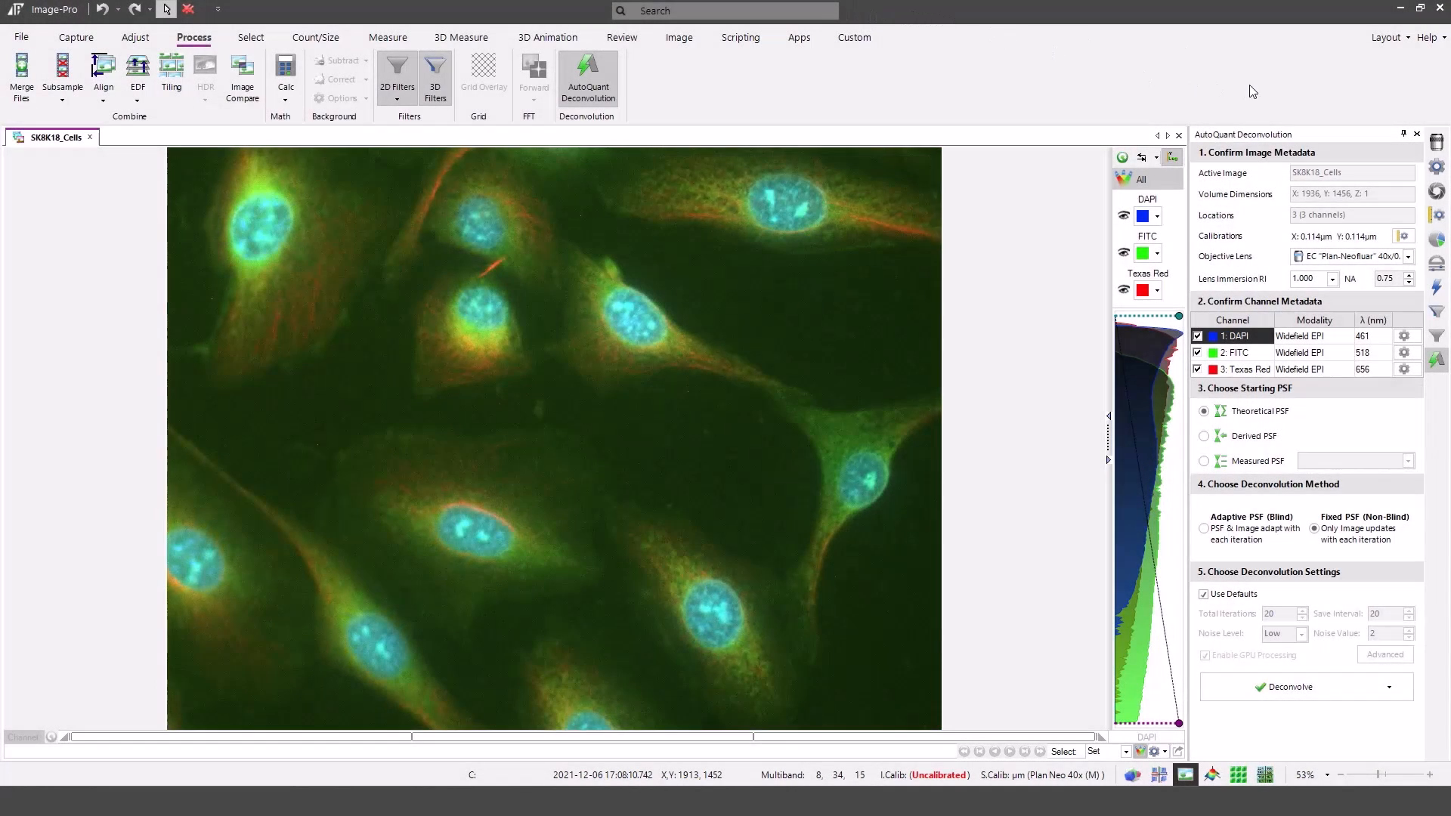
Step: Close the 2D Filters and 3D Filters tools, leaving AutoQuant Deconvolution open
{"action": "left_click", "coordinate": [761, 11]}
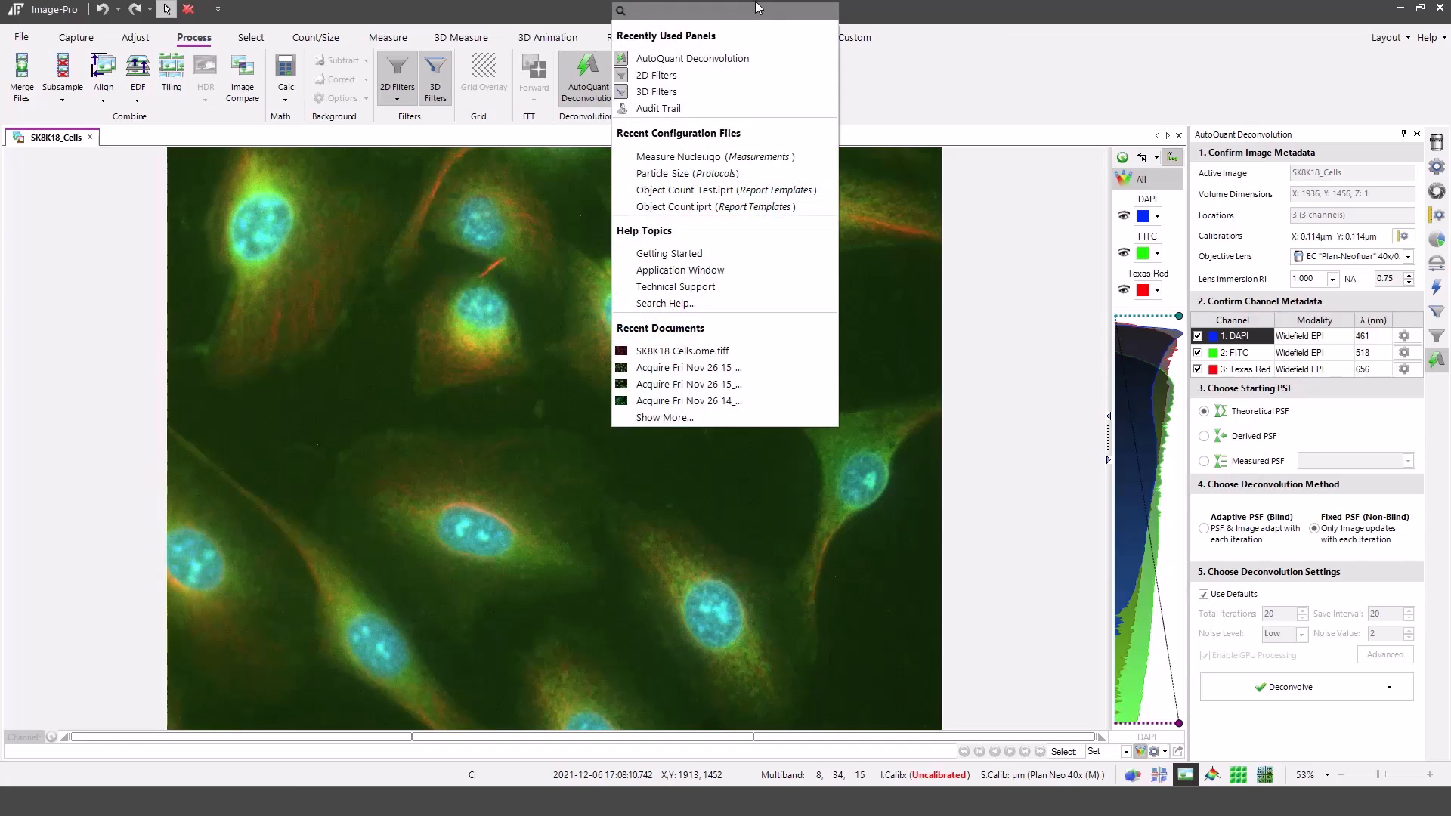
{"action": "left_click", "coordinate": [659, 91]}
{"action": "left_click", "coordinate": [709, 15]}
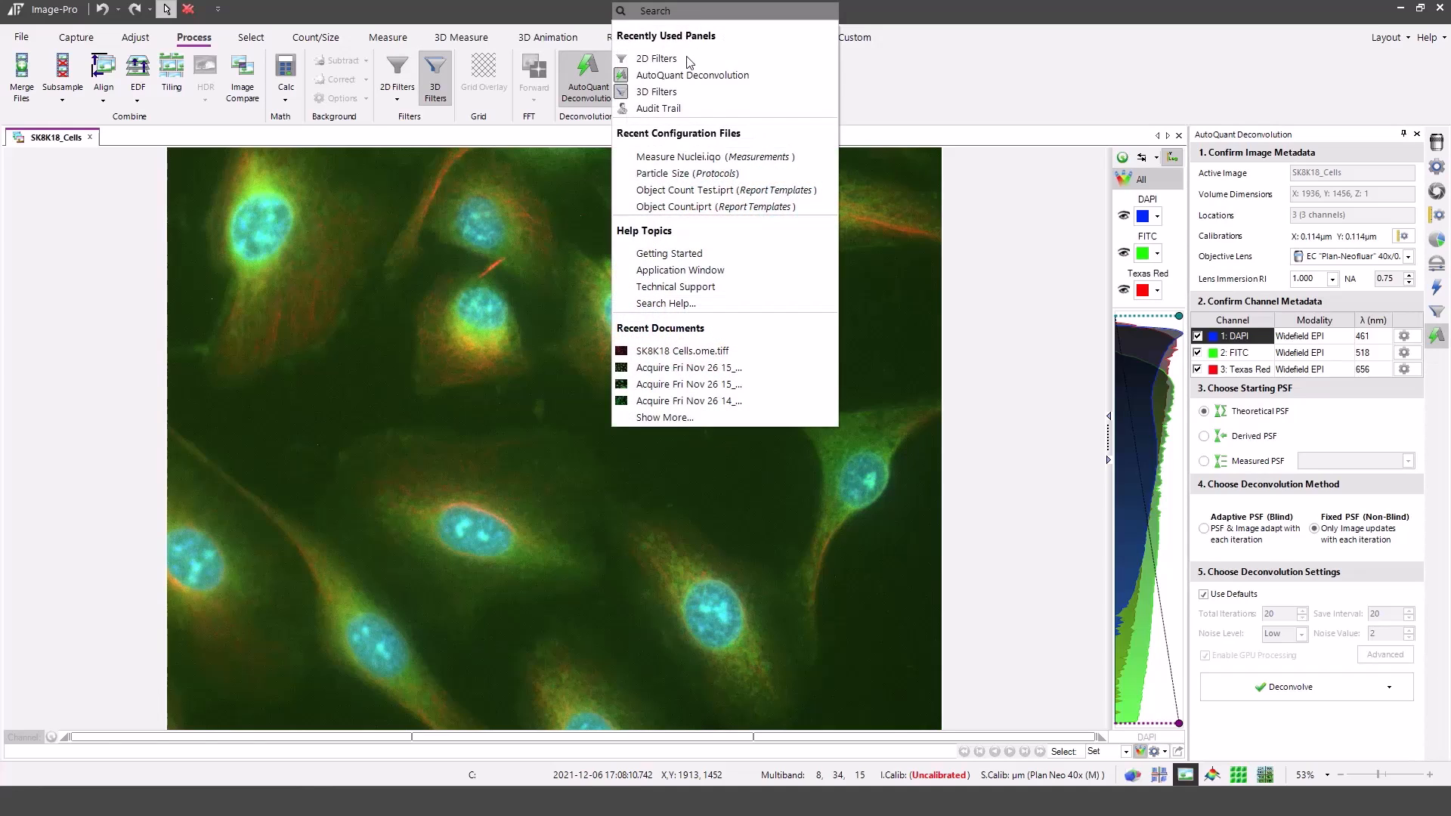
{"action": "left_click", "coordinate": [659, 91]}
{"action": "left_click", "coordinate": [729, 13]}
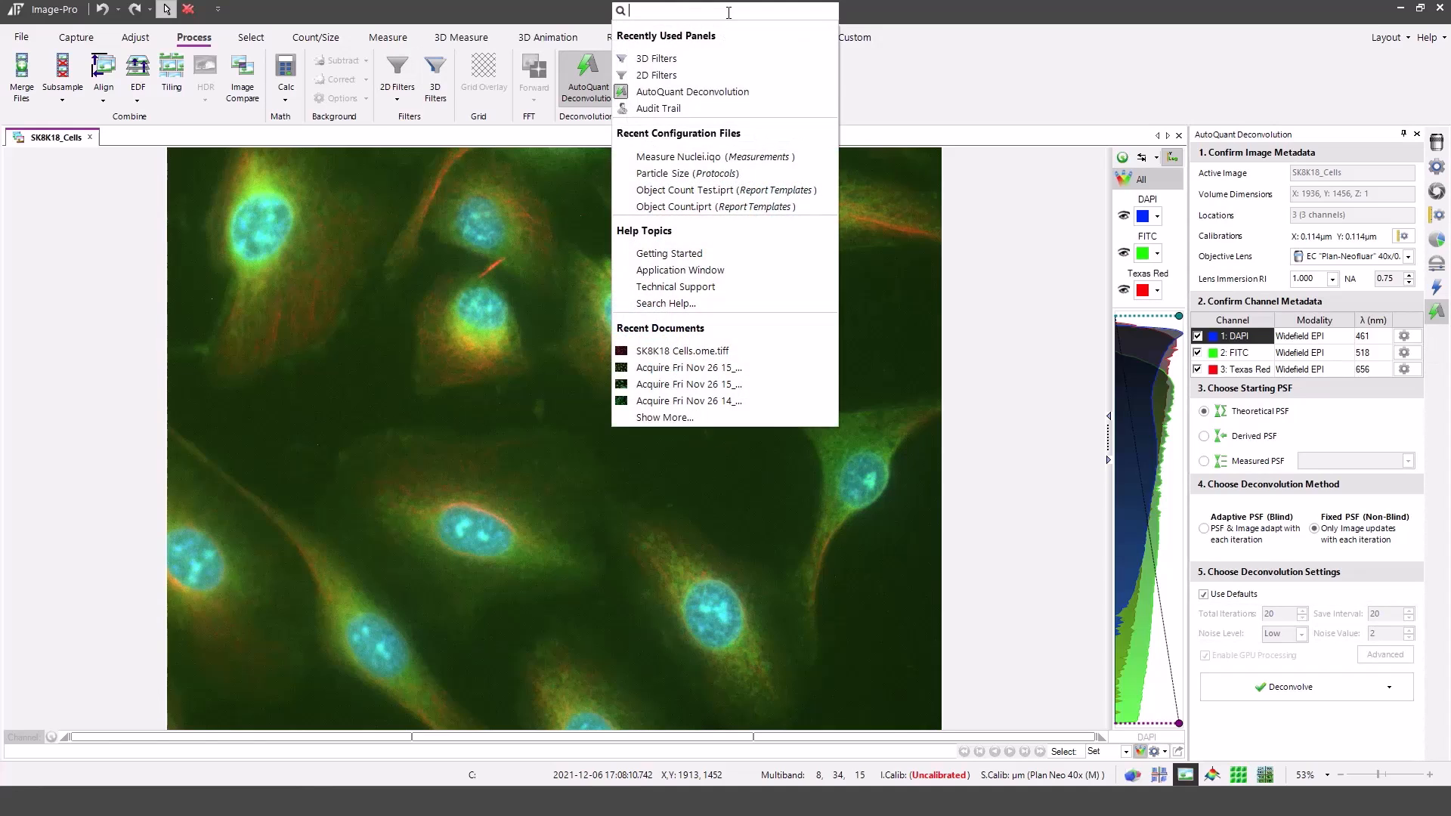
{"action": "left_click", "coordinate": [968, 83]}
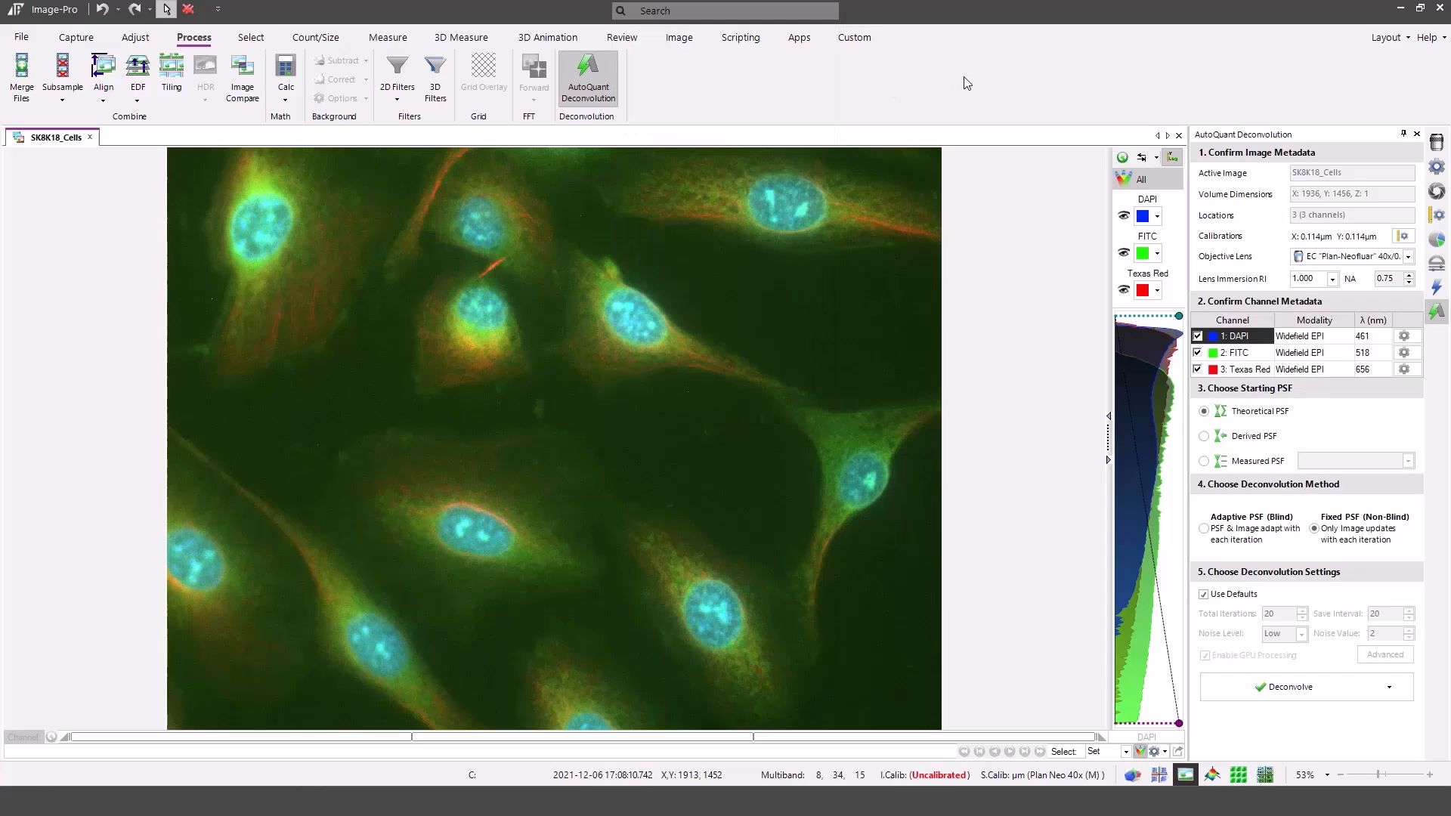
Step: Deconvolve all three channels of SK8K18_Cells with a theoretical PSF, the fixed non-blind method and default settings
{"action": "left_click", "coordinate": [1294, 693]}
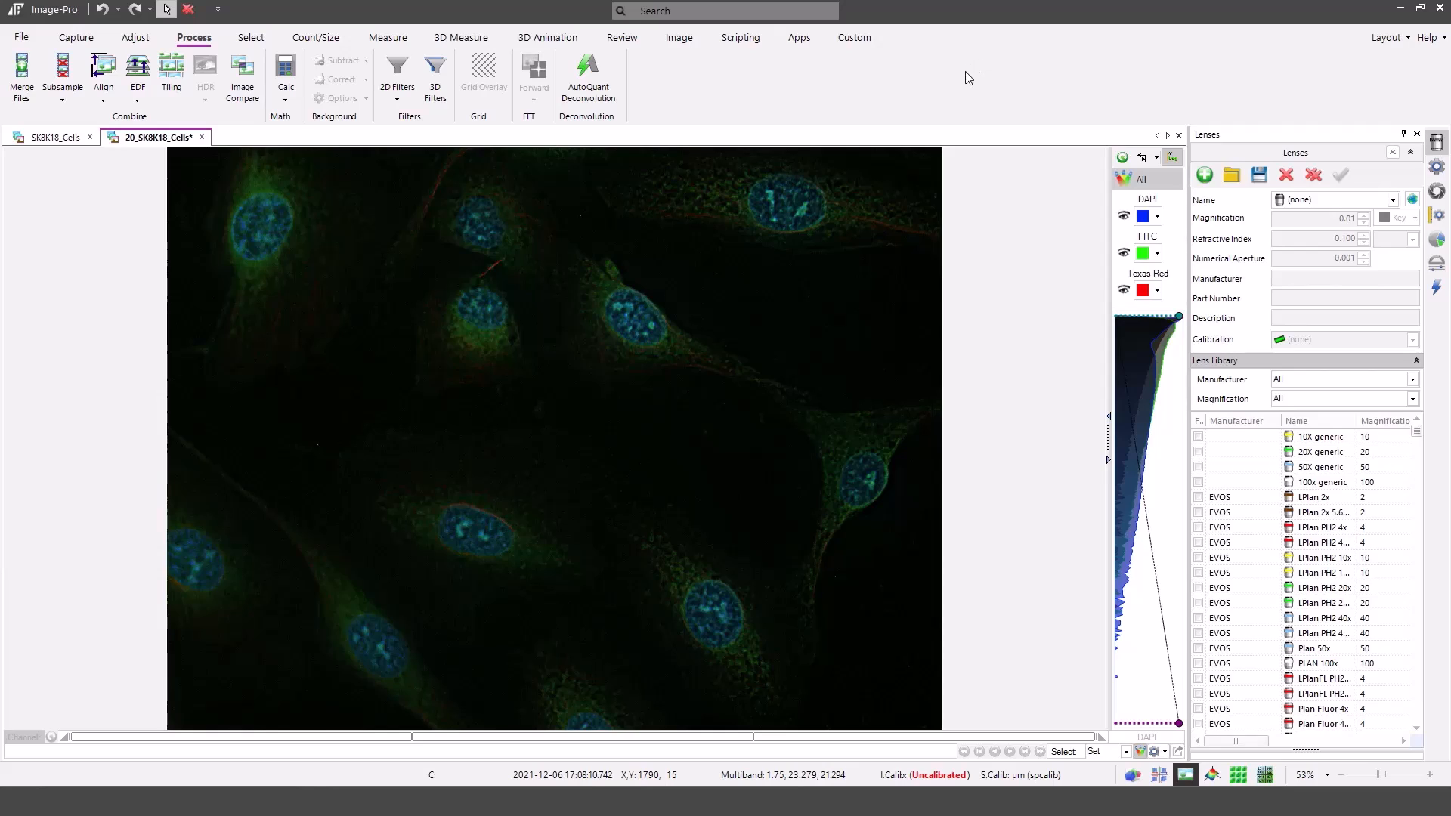
Step: Search for "count" and open the Count Size help topic
{"action": "left_click", "coordinate": [736, 15]}
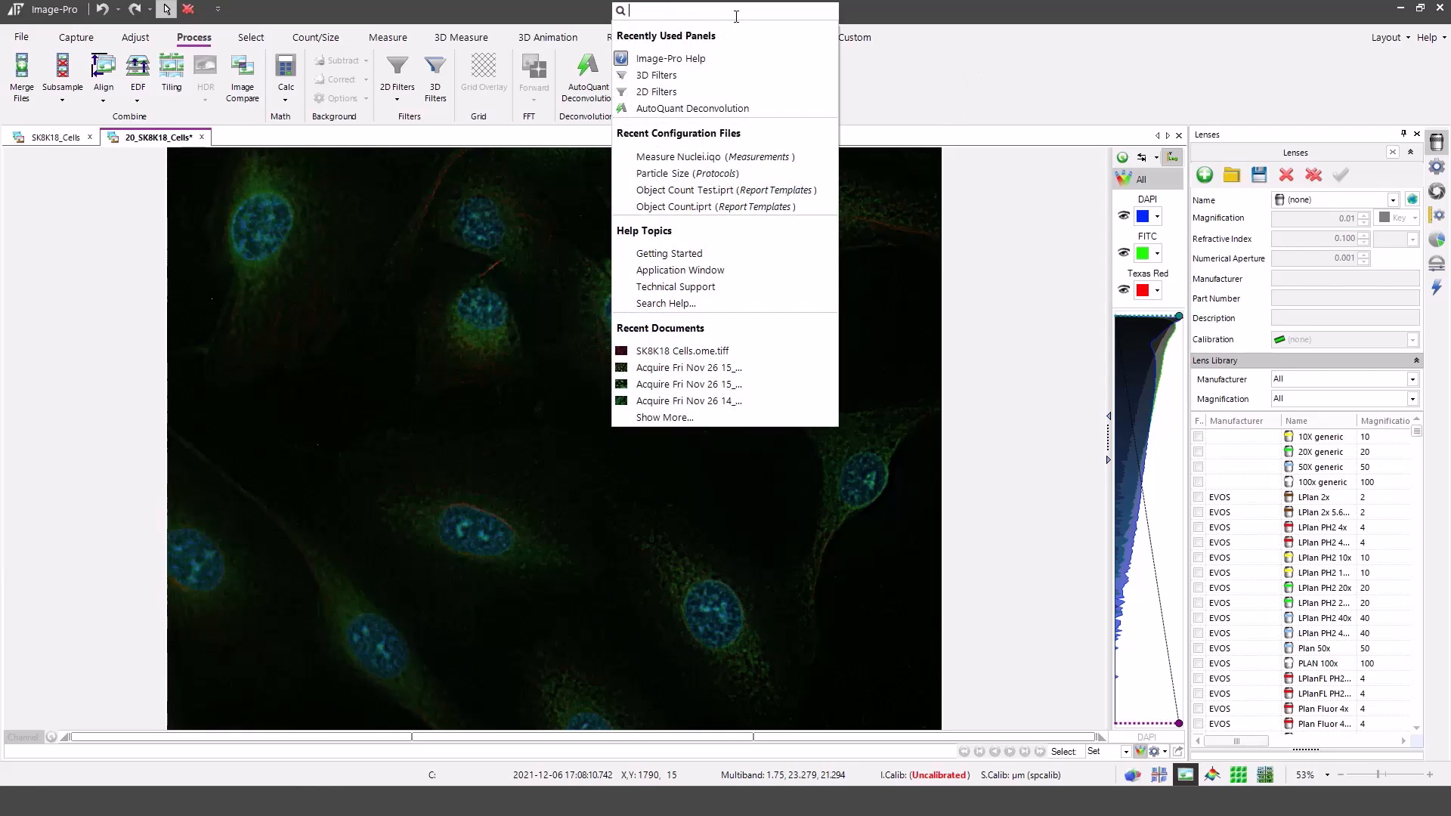
{"action": "type", "text": "count"}
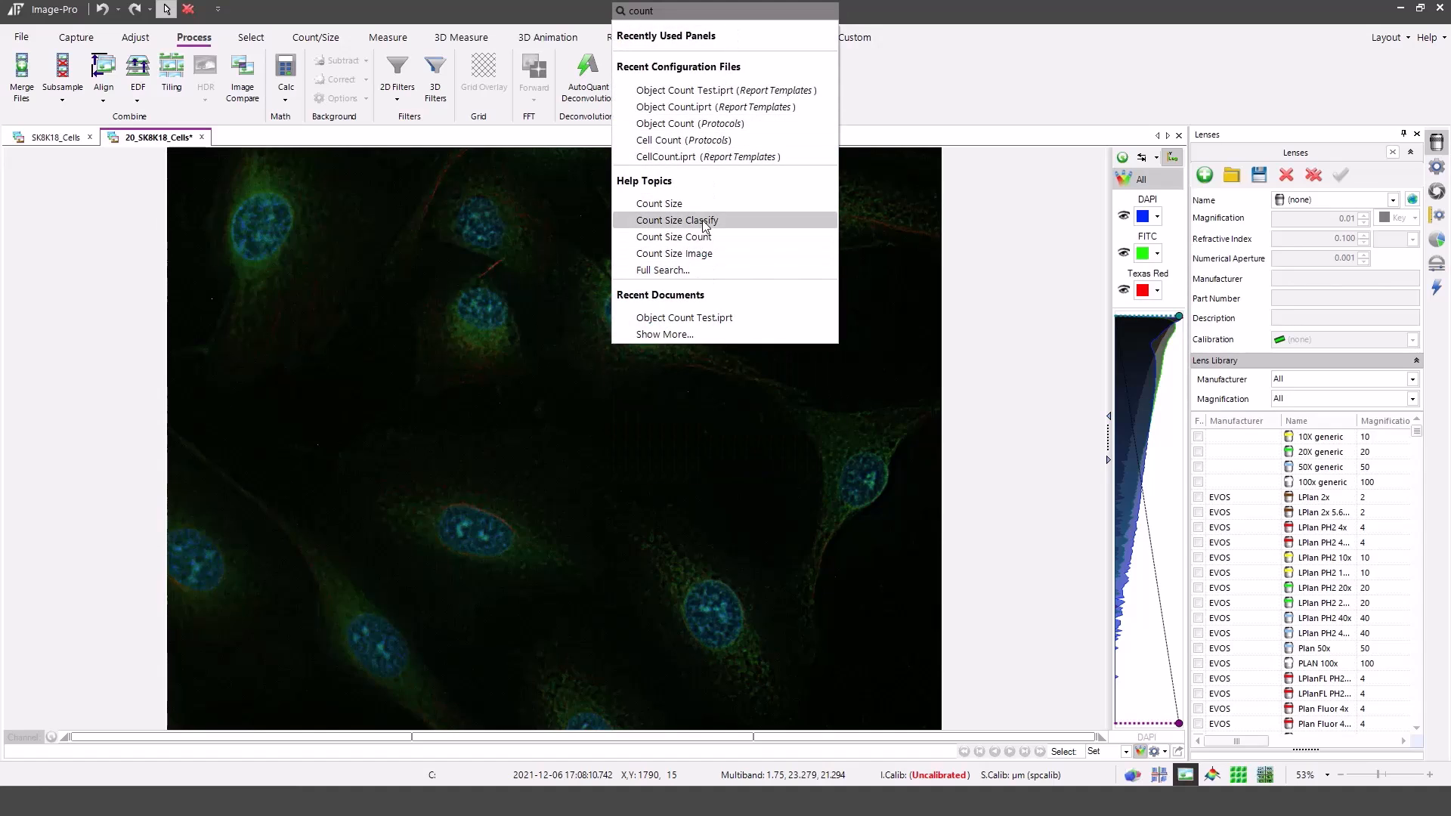
{"action": "left_click", "coordinate": [659, 204]}
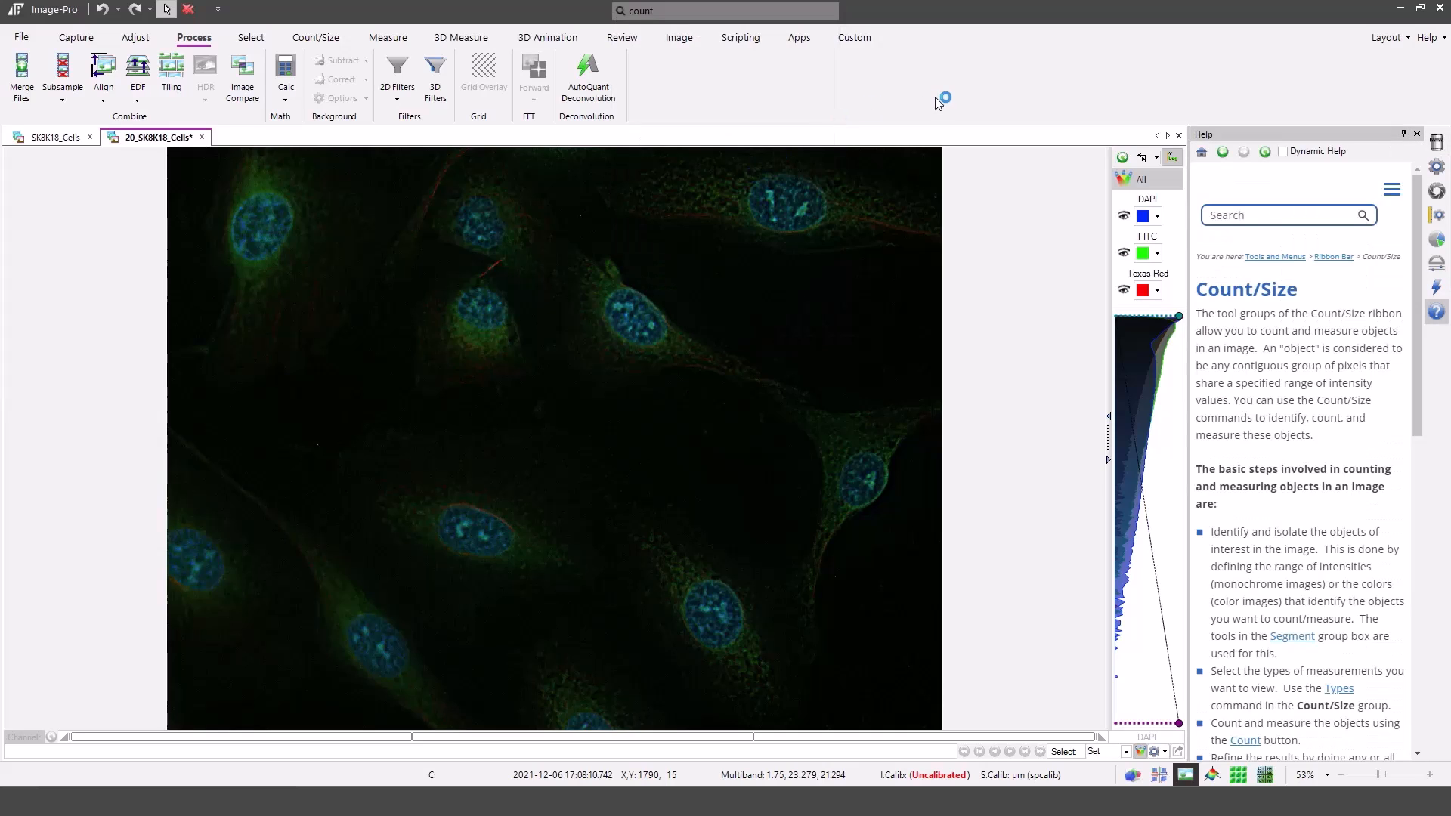
{"action": "left_click_drag", "start_coordinate": [1416, 266], "coordinate": [1419, 227]}
Step: Run a full help search for "count" to list all related help topics
{"action": "left_click", "coordinate": [704, 10]}
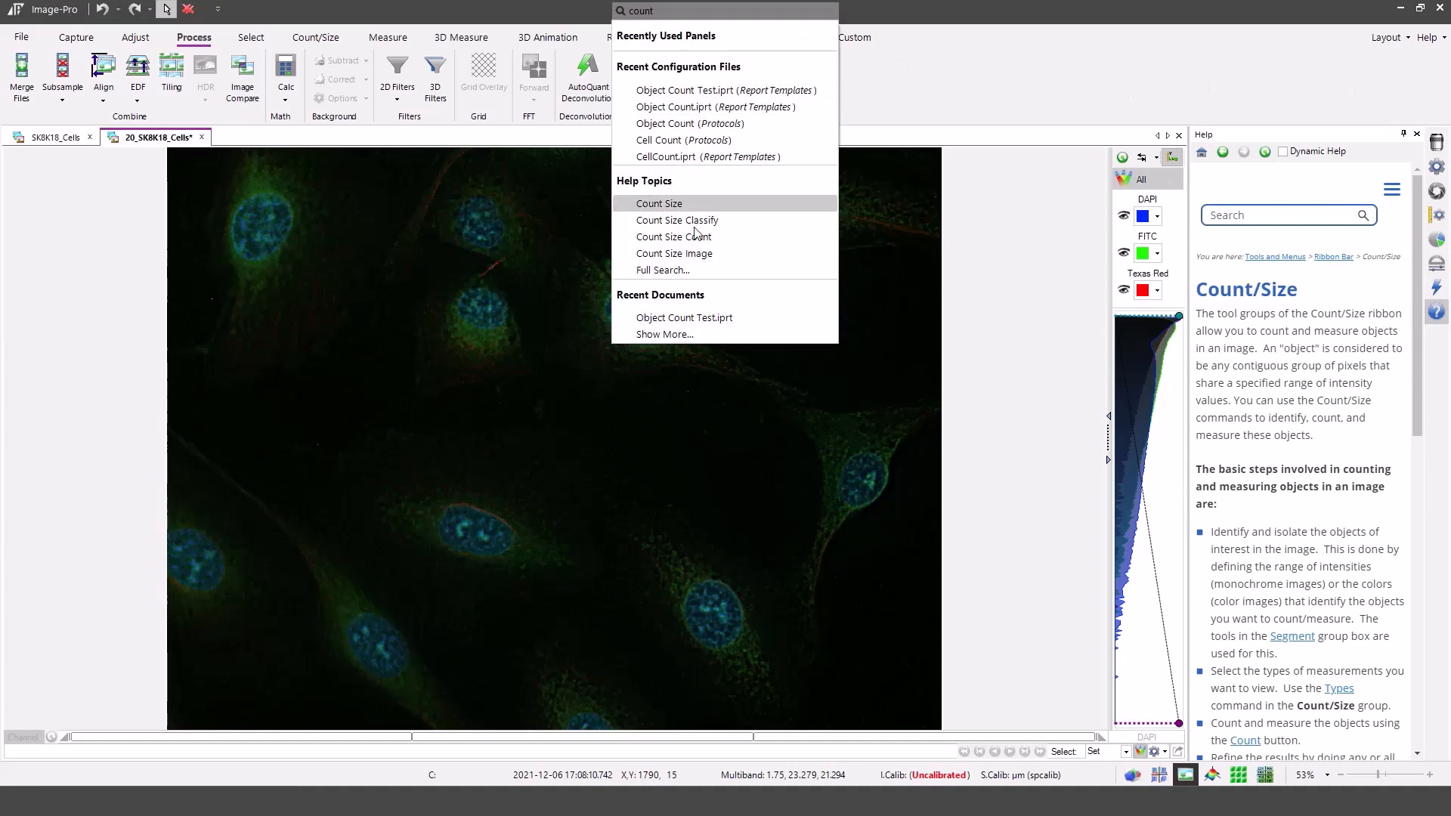
{"action": "left_click", "coordinate": [665, 270]}
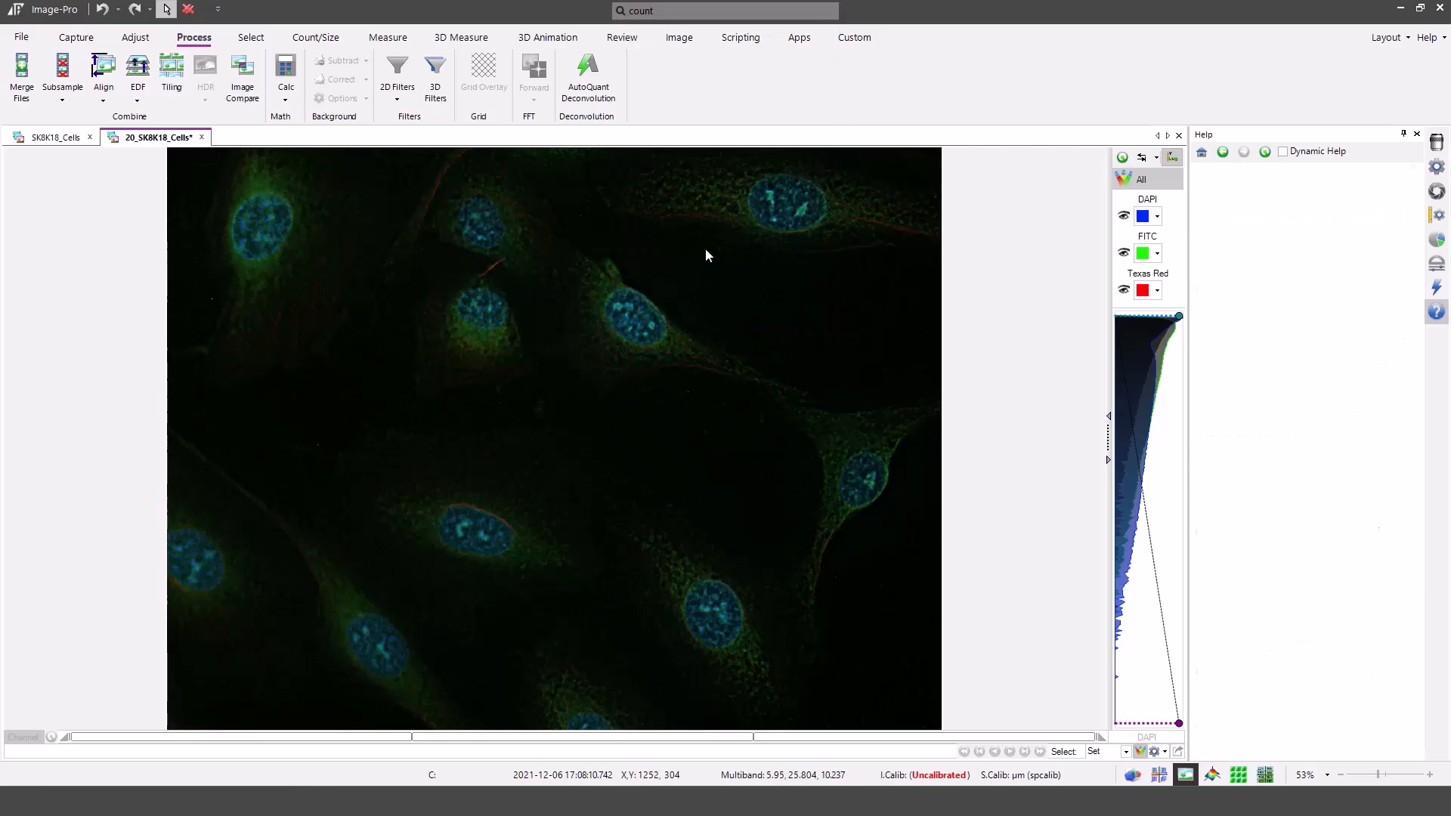
{"action": "mouse_move", "coordinate": [1418, 229]}
{"action": "left_mouse_down"}
{"action": "mouse_move", "coordinate": [1416, 563]}
{"action": "mouse_move", "coordinate": [1431, 217]}
{"action": "left_mouse_up"}
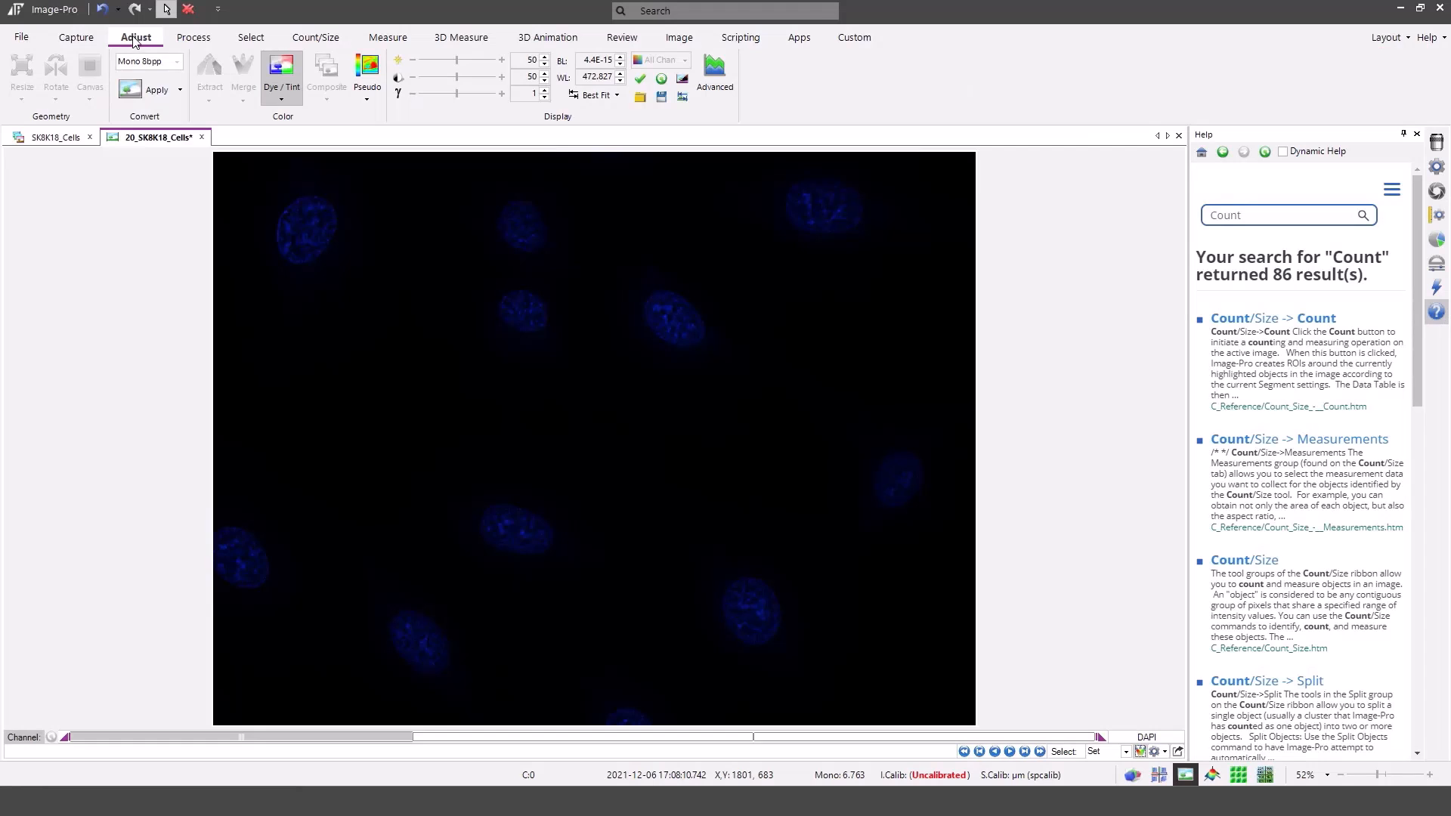
{"action": "left_click", "coordinate": [371, 101]}
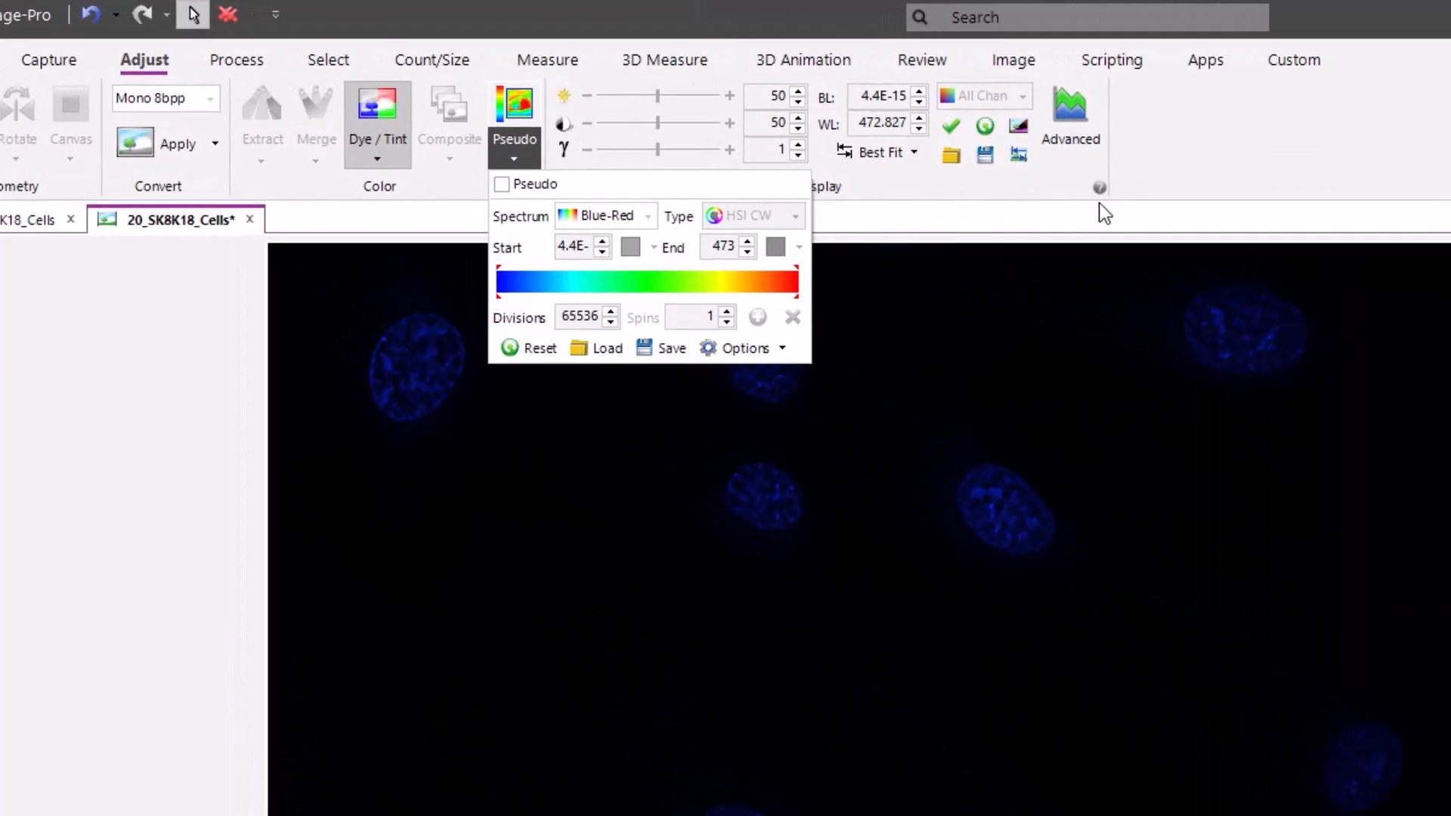
{"action": "left_click", "coordinate": [1077, 174]}
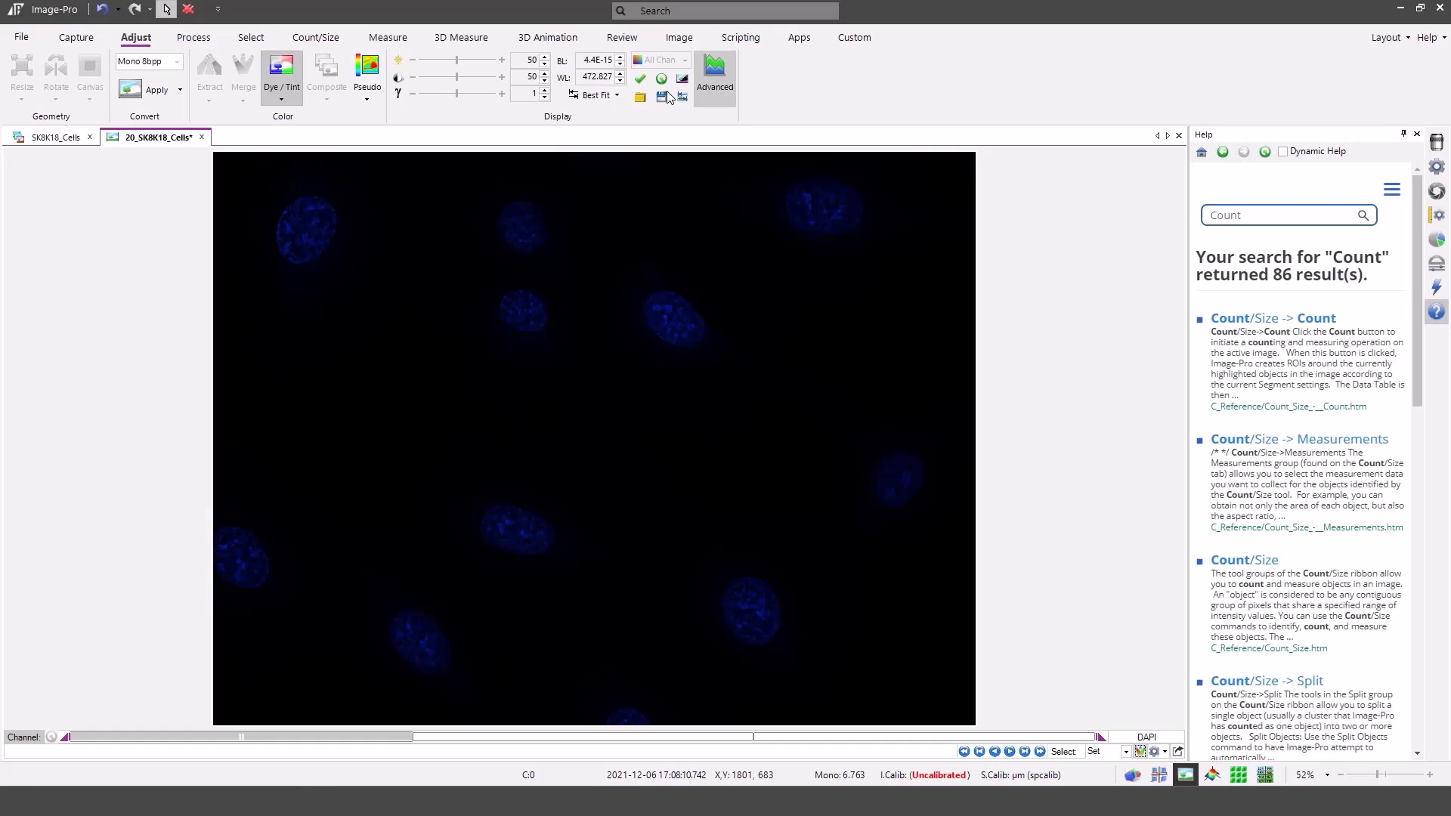
Step: Search for "nuclei" and load the Measure Nuclei.iqo measurement configuration for the deconvolved DAPI image
{"action": "left_click", "coordinate": [317, 42]}
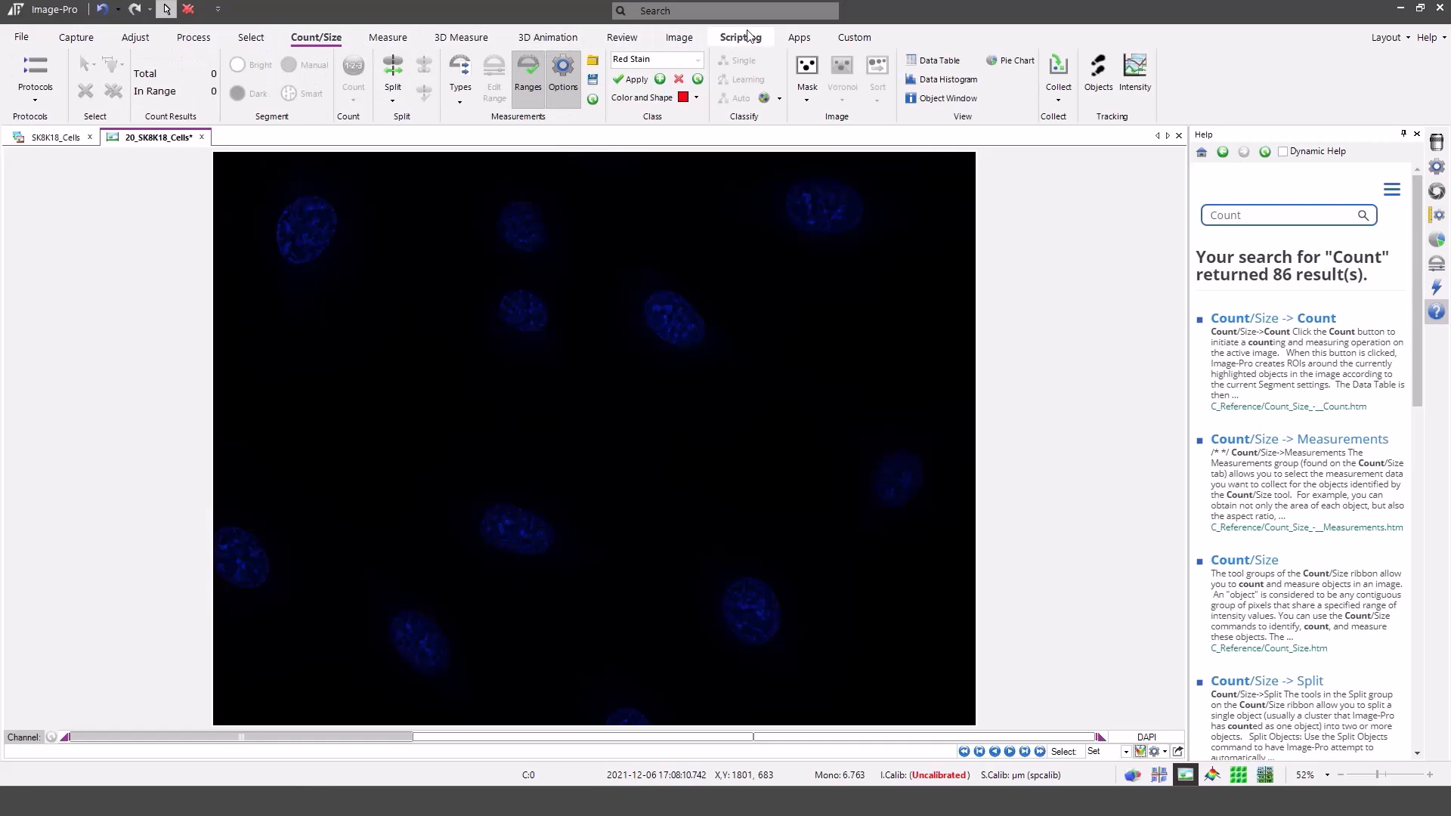
{"action": "left_click", "coordinate": [793, 12]}
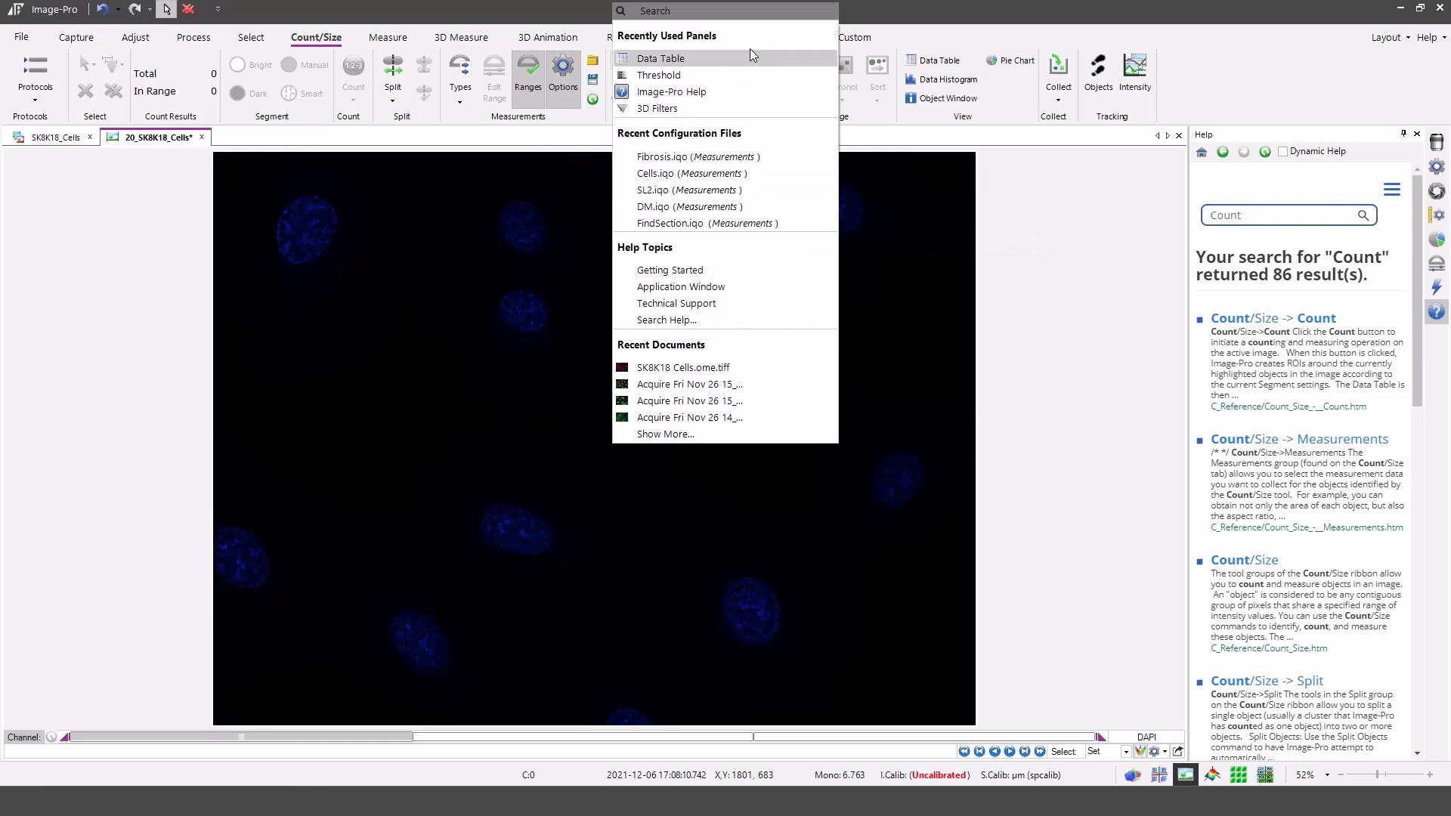
{"action": "left_click", "coordinate": [756, 17]}
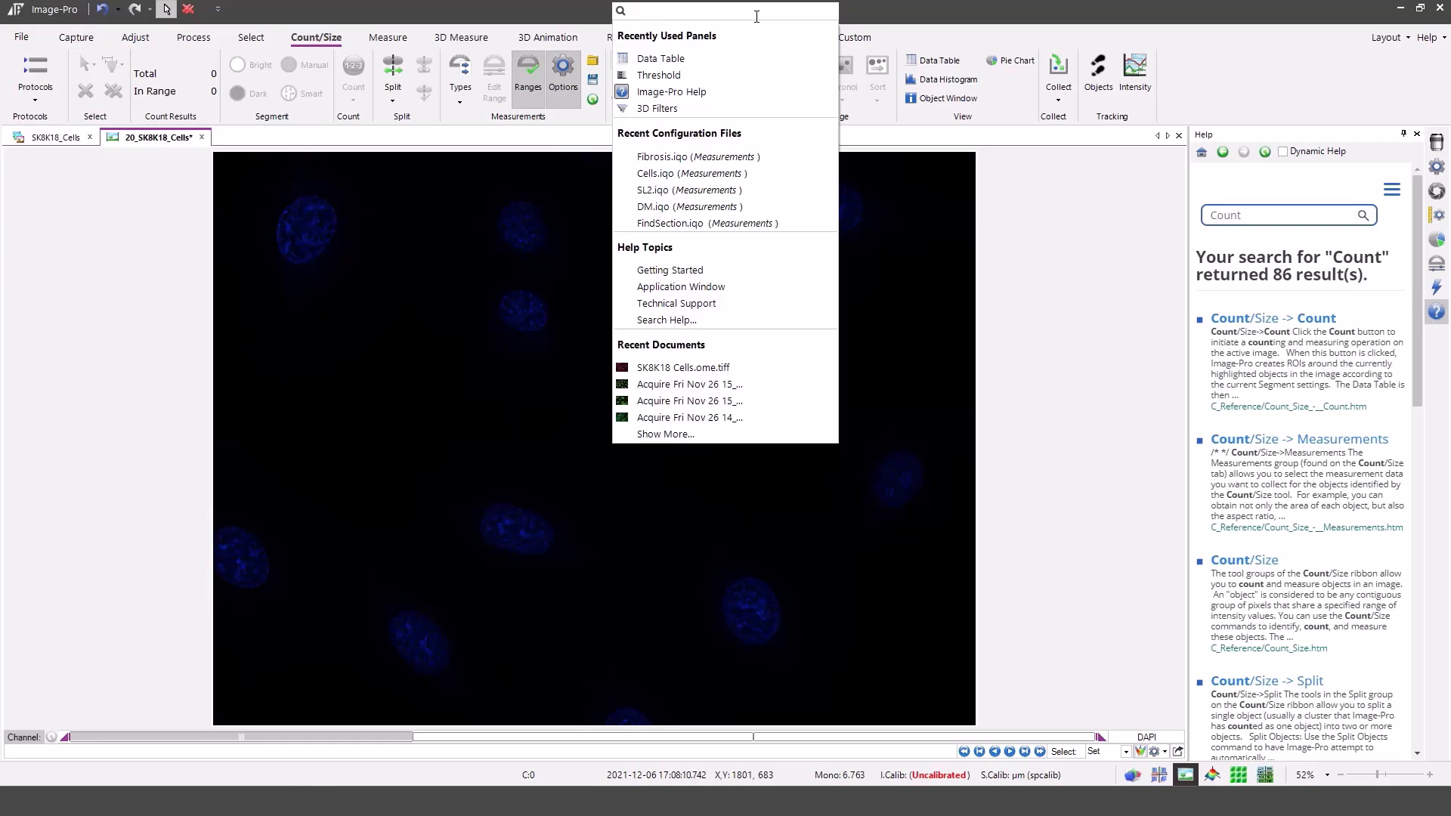
{"action": "type", "text": "nuclei"}
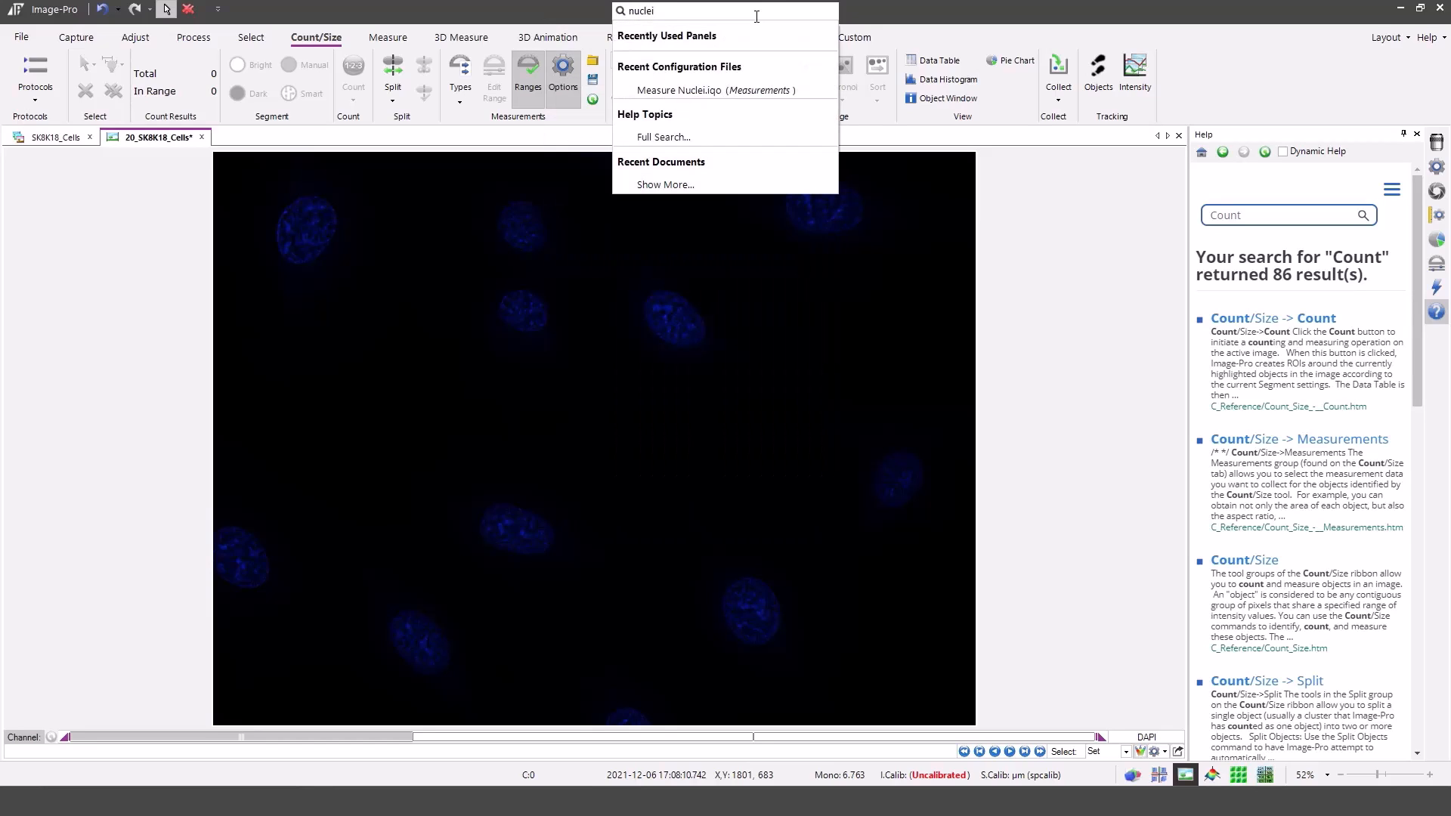
{"action": "left_click", "coordinate": [715, 90]}
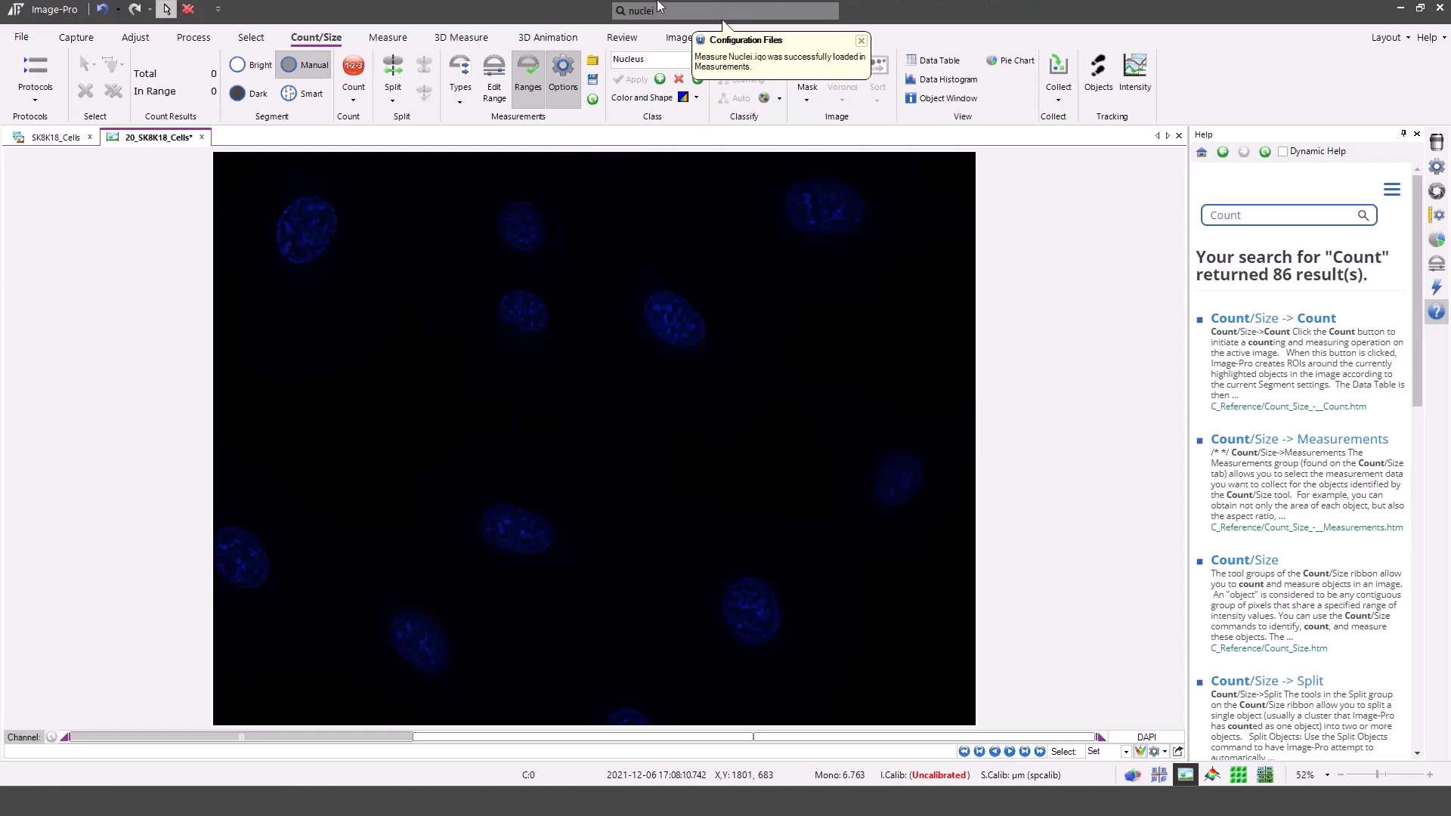
Step: Count the nuclei in the DAPI channel and show their measurement data table, enlarged to fit all rows
{"action": "left_click", "coordinate": [350, 70]}
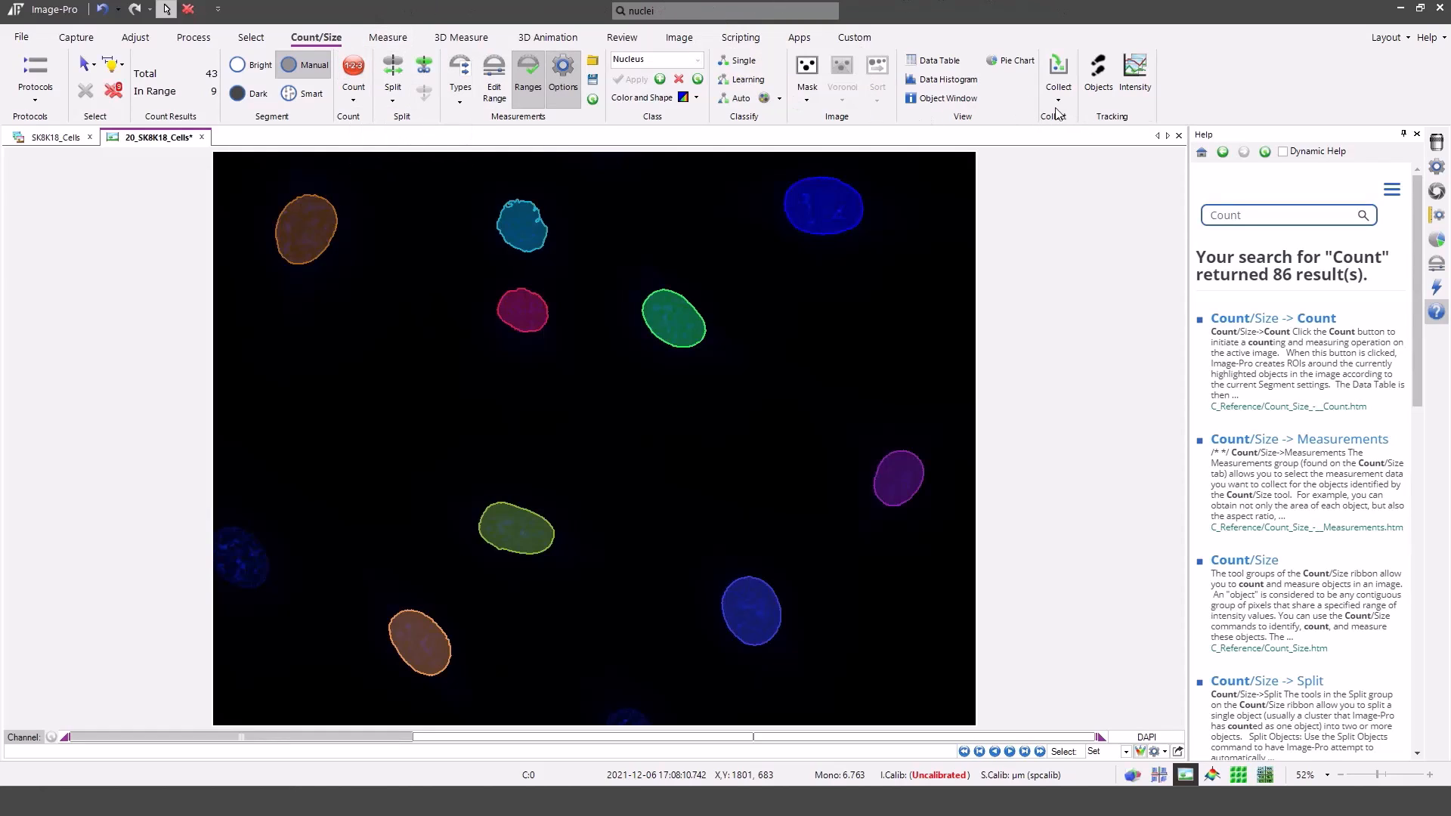
{"action": "left_click", "coordinate": [957, 66]}
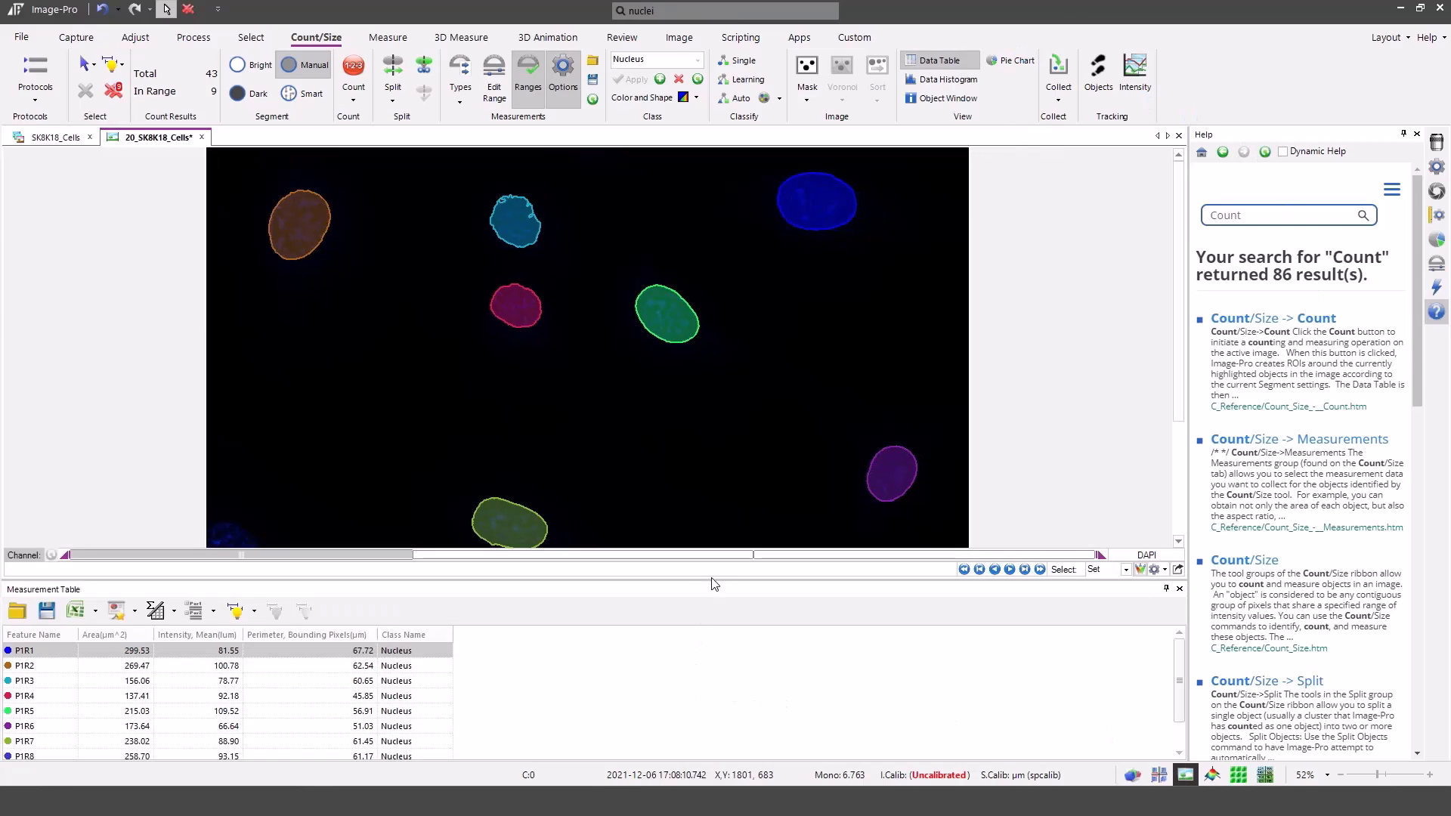
{"action": "left_click_drag", "start_coordinate": [714, 580], "coordinate": [733, 513]}
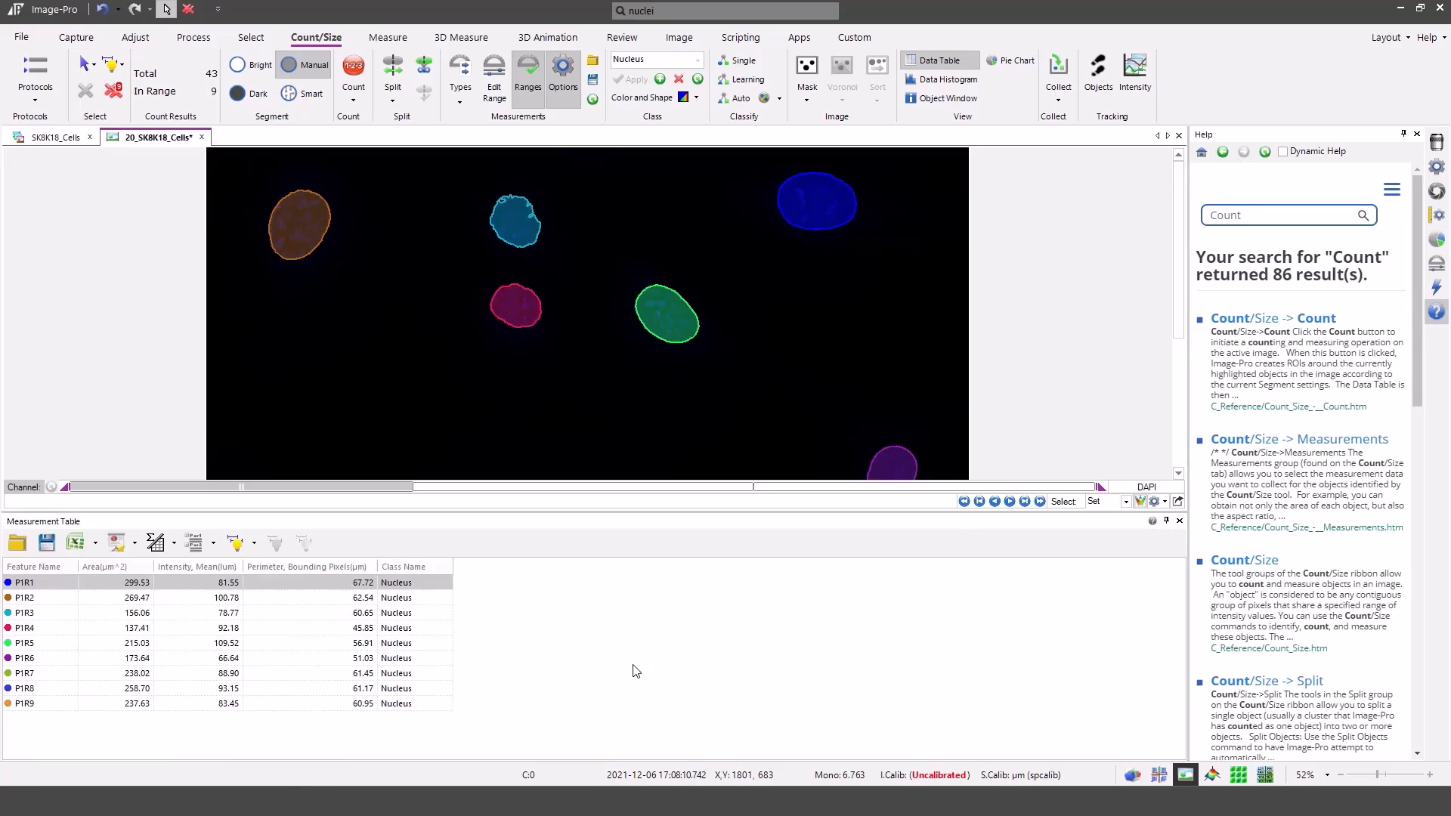